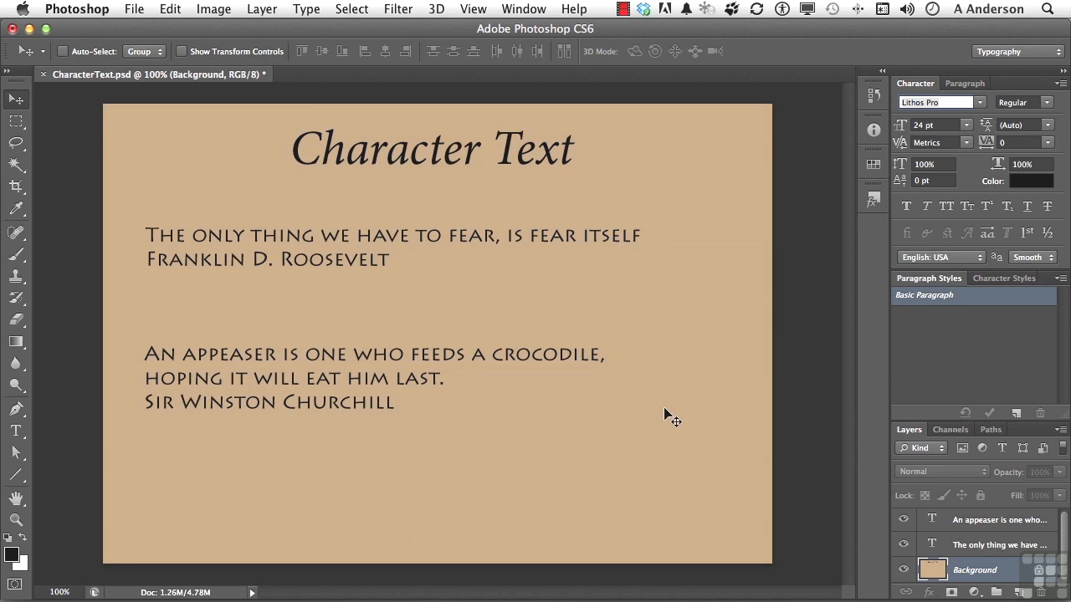
# Undock the Character and Layers panels and float them one above the other beside the quotes.
pyautogui.click(999, 52)
pyautogui.click(999, 52)
pyautogui.moveTo(915, 85); pyautogui.dragTo(676, 112)
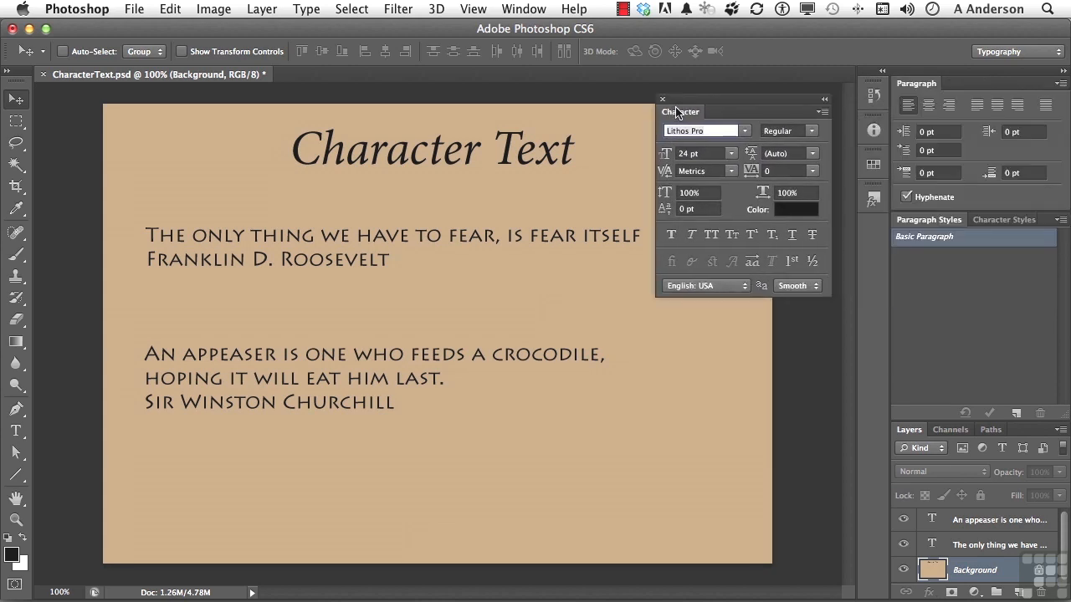
pyautogui.moveTo(919, 430); pyautogui.dragTo(674, 329)
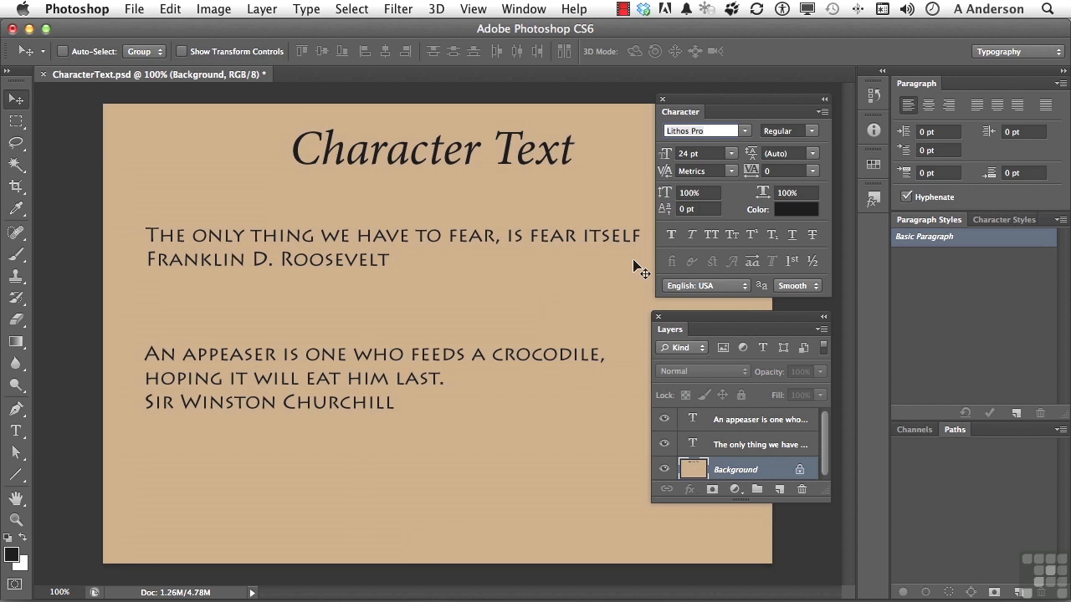
pyautogui.scroll(-1, 750, 311)
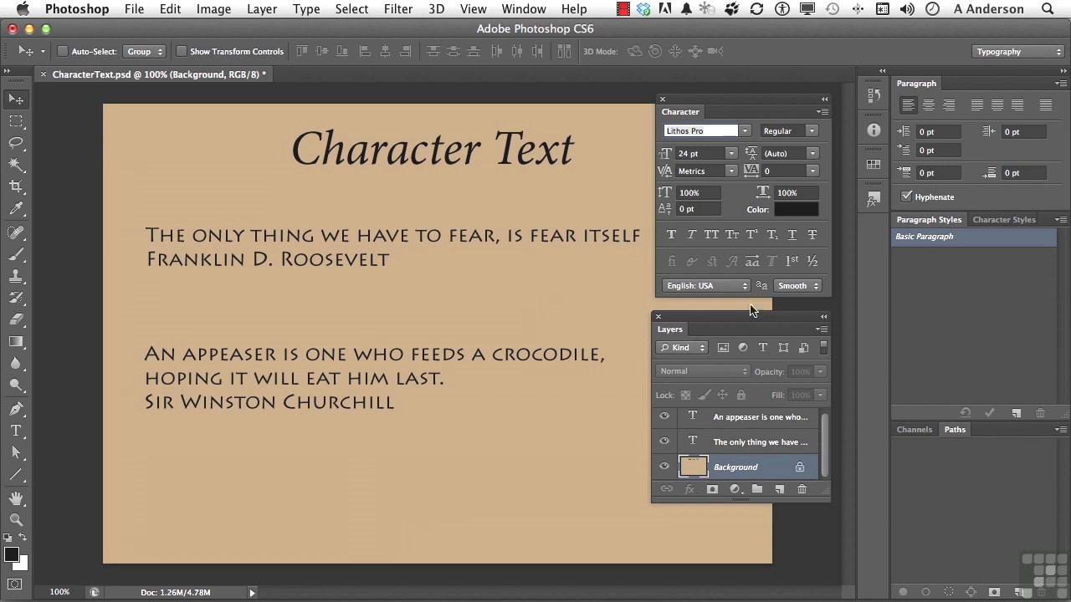
# Try Lucida Sans on the whole crocodile quote layer, and undo the font change.
pyautogui.click(756, 419)
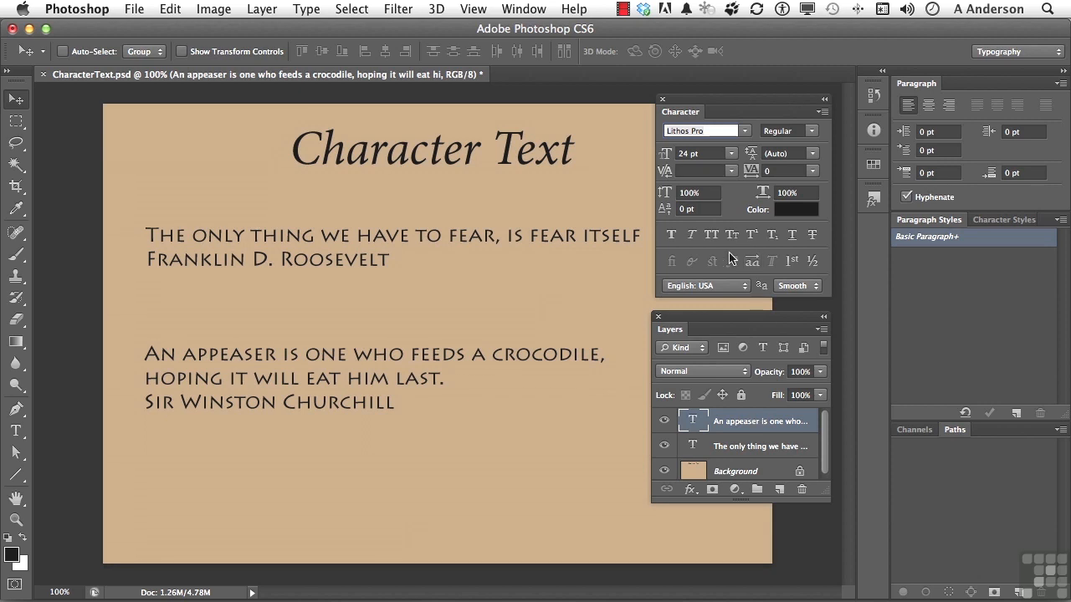
pyautogui.click(743, 134)
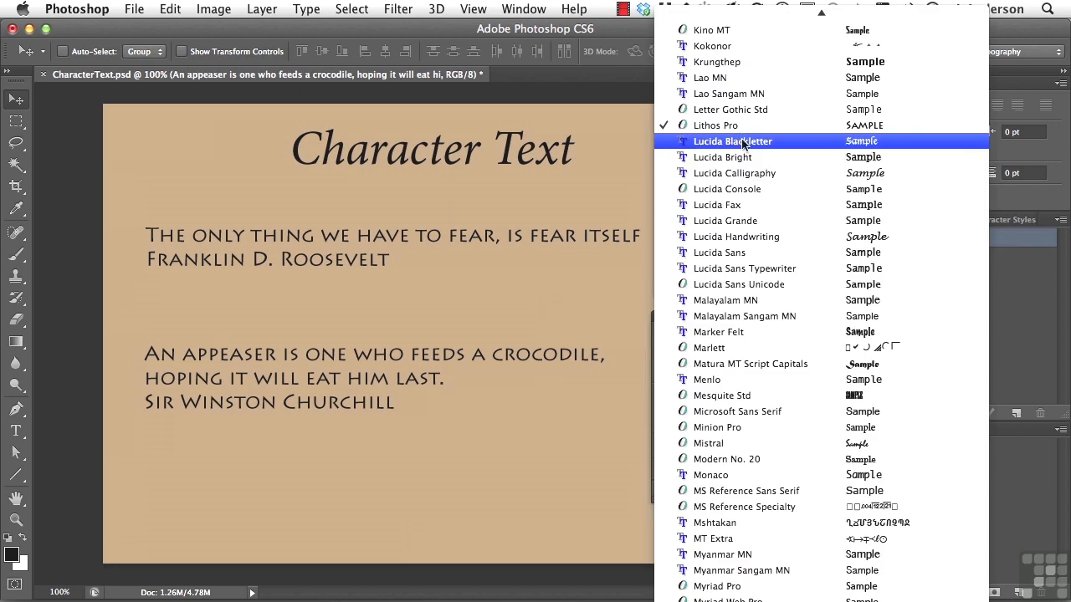
pyautogui.click(760, 251)
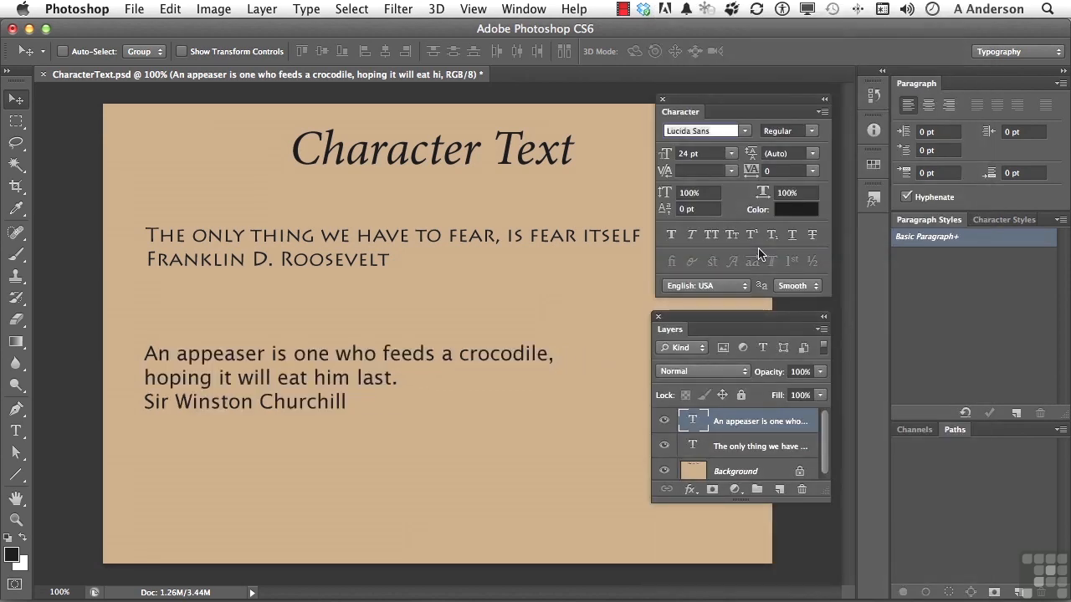
pyautogui.press('super+z')
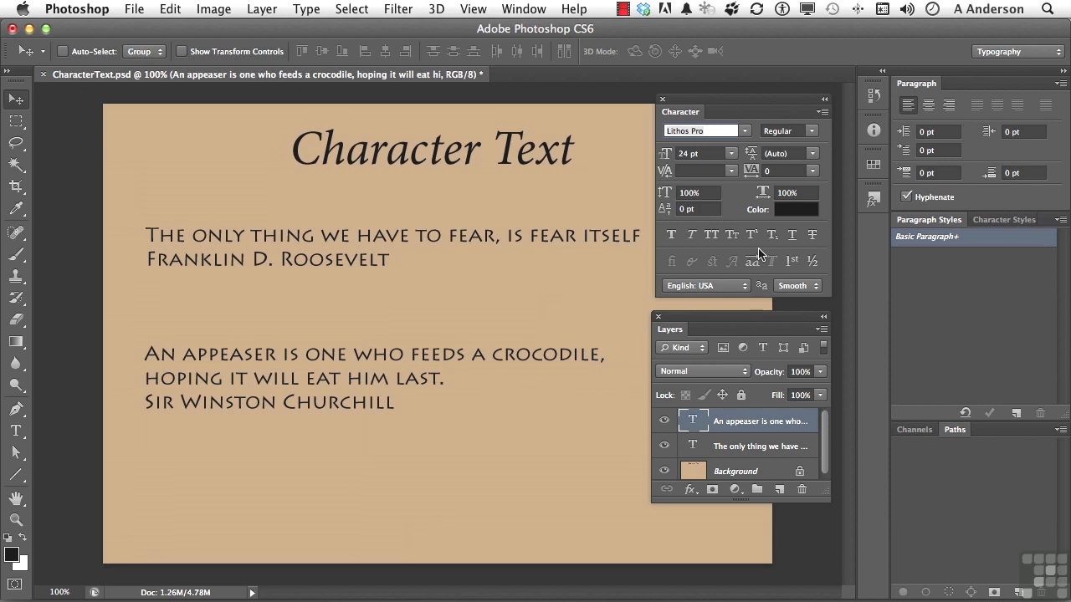
# Set all the text of the Roosevelt quote to Minion Pro in the Regular style.
pyautogui.click(19, 432)
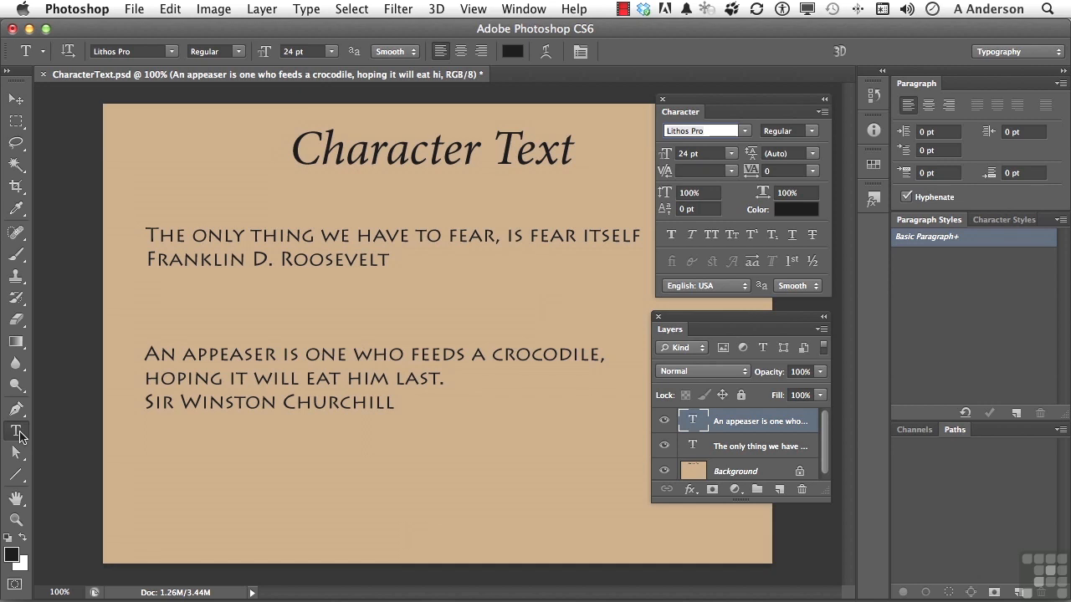
pyautogui.doubleClick(362, 236)
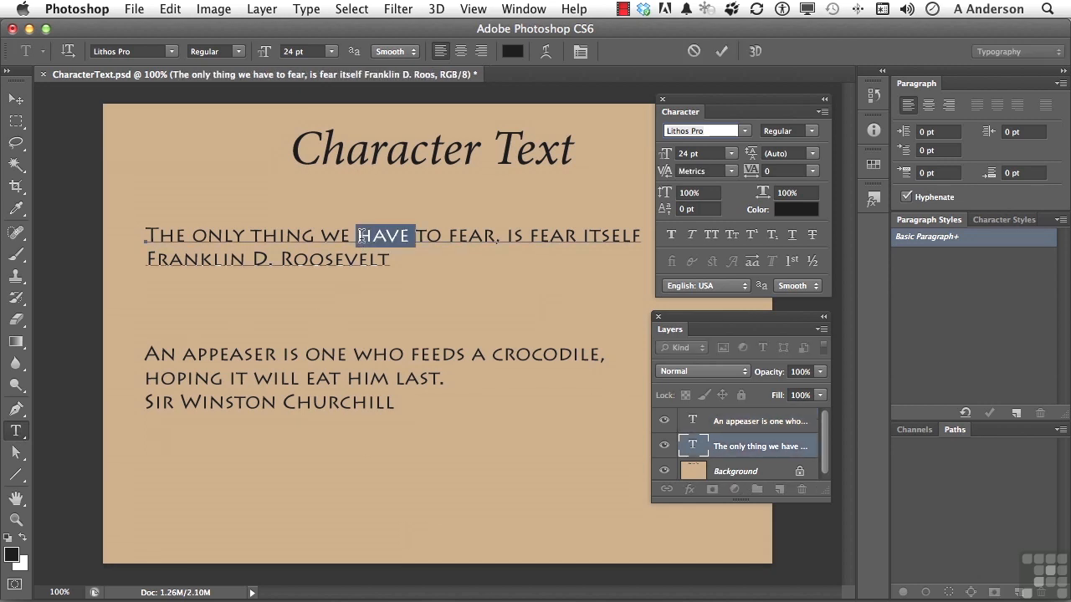
pyautogui.press('super+a')
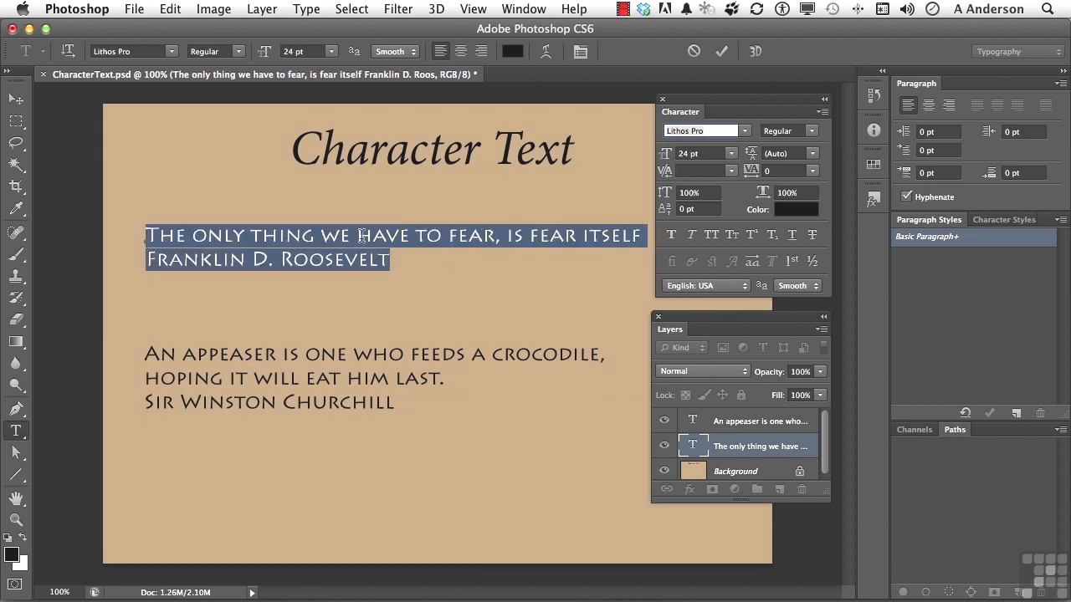
pyautogui.click(744, 131)
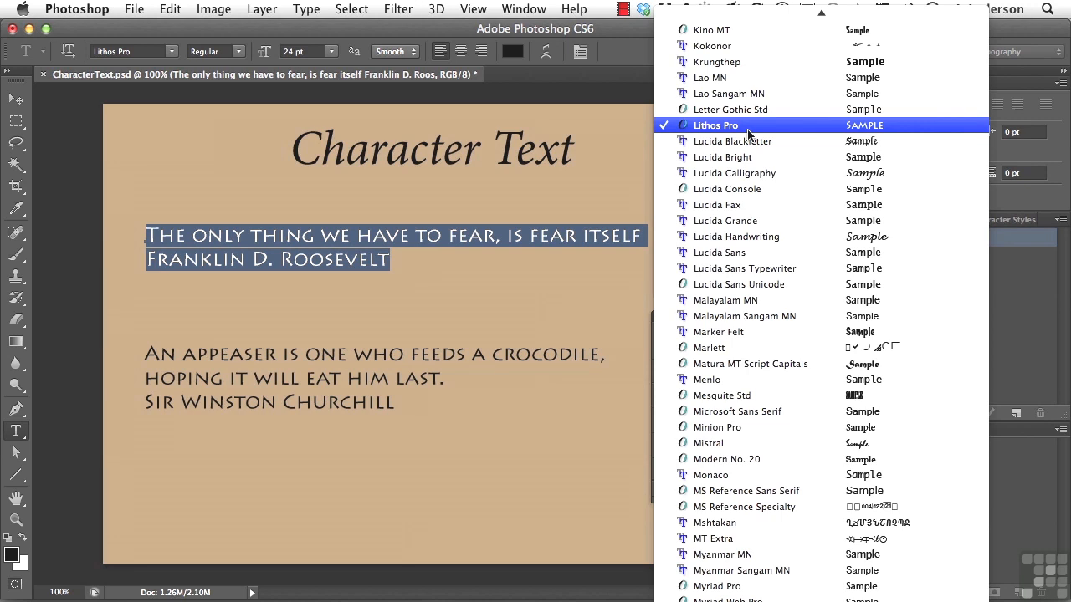
pyautogui.click(784, 427)
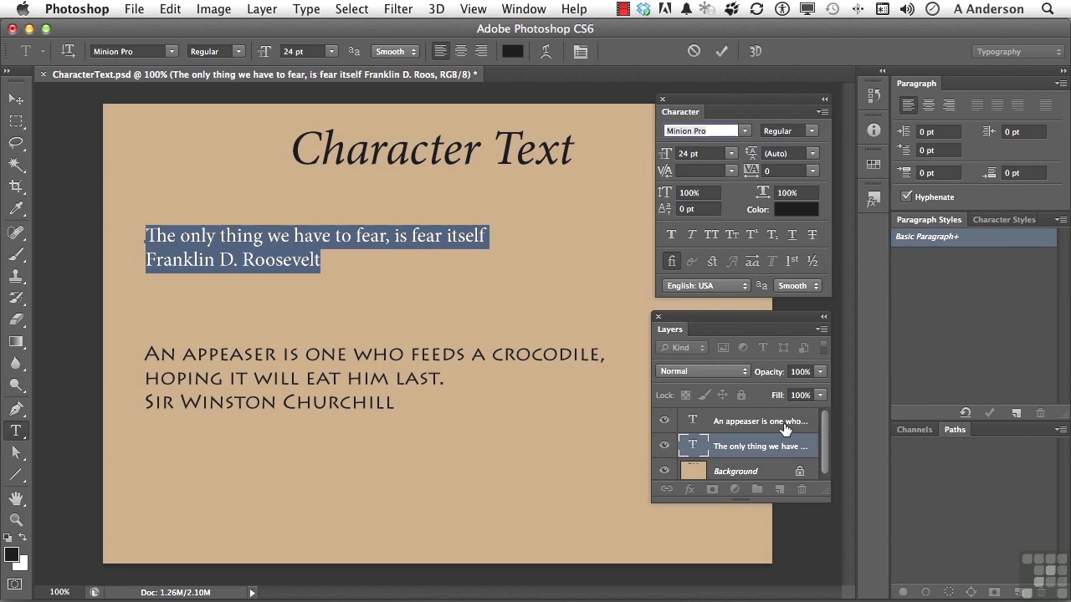
pyautogui.click(812, 132)
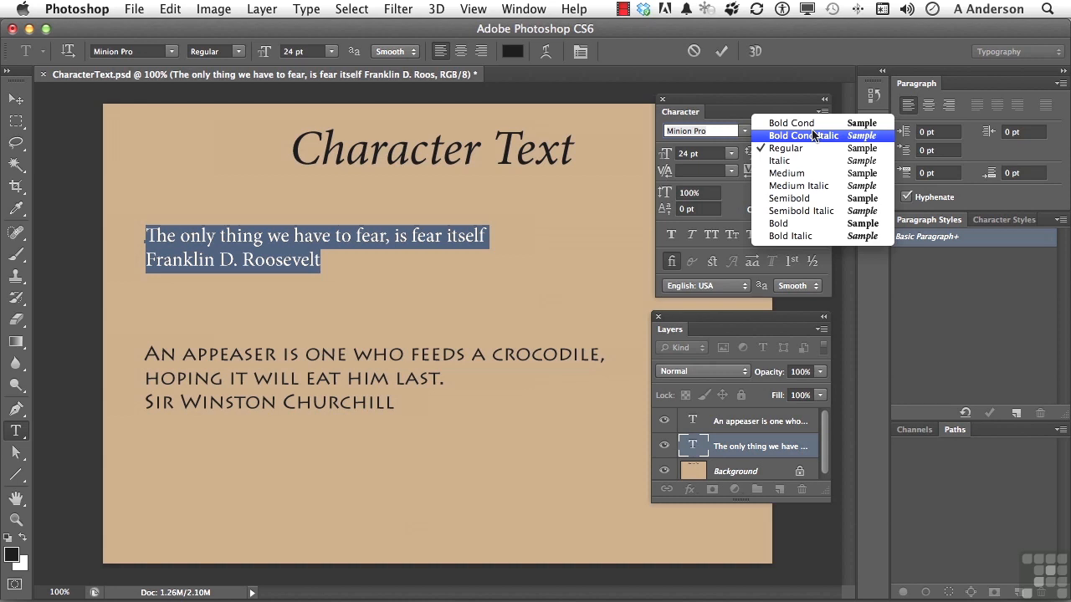
pyautogui.click(796, 149)
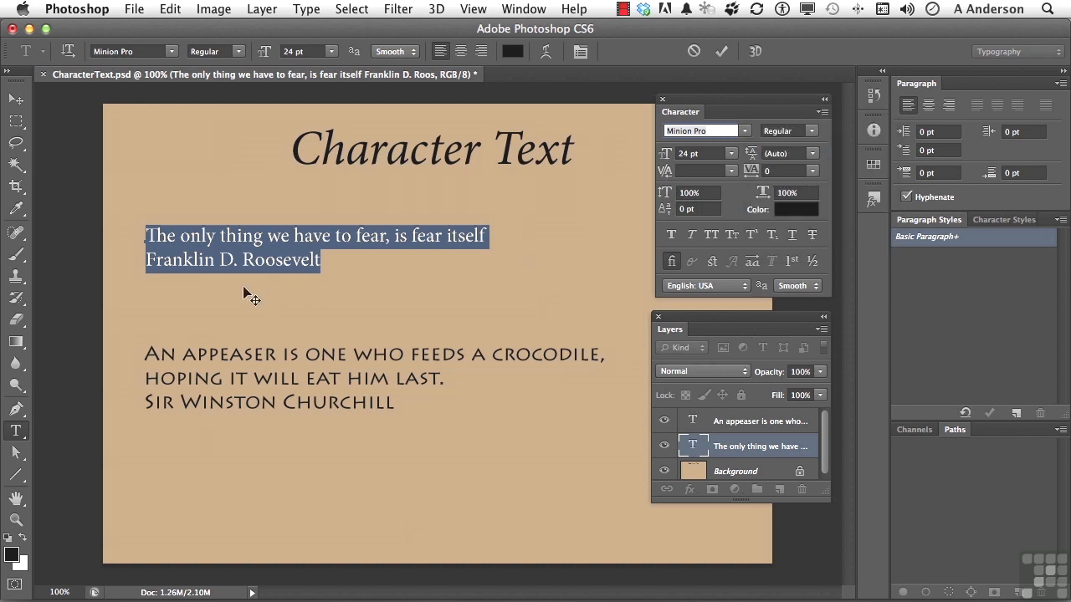
# Set the Franklin D. Roosevelt attribution line to Italic at 18 pt.
pyautogui.click(204, 259)
pyautogui.doubleClick(207, 259)
pyautogui.tripleClick(207, 259)
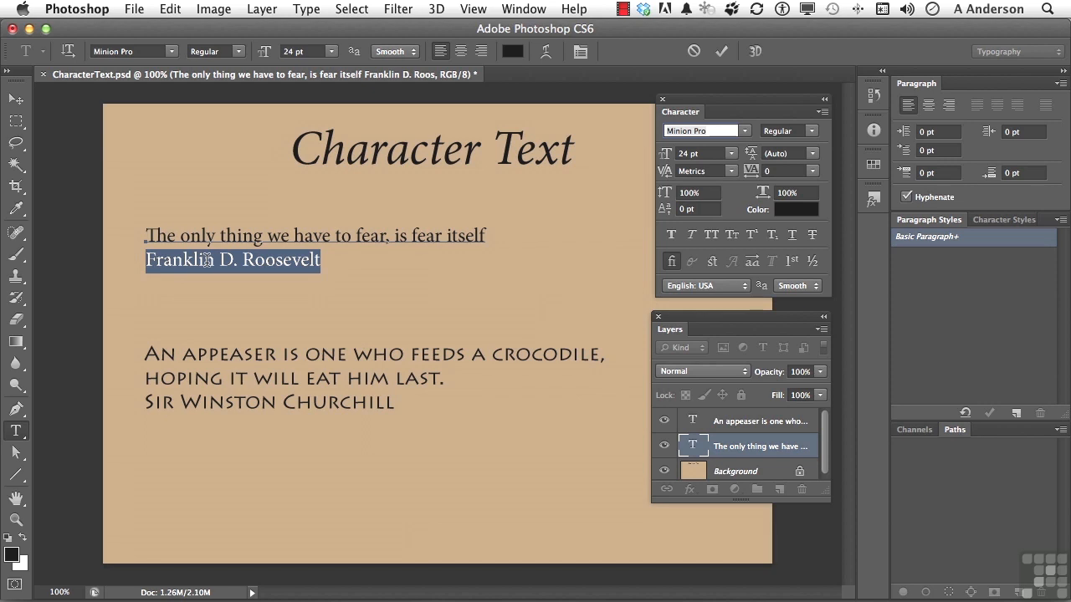
pyautogui.click(812, 134)
pyautogui.click(802, 161)
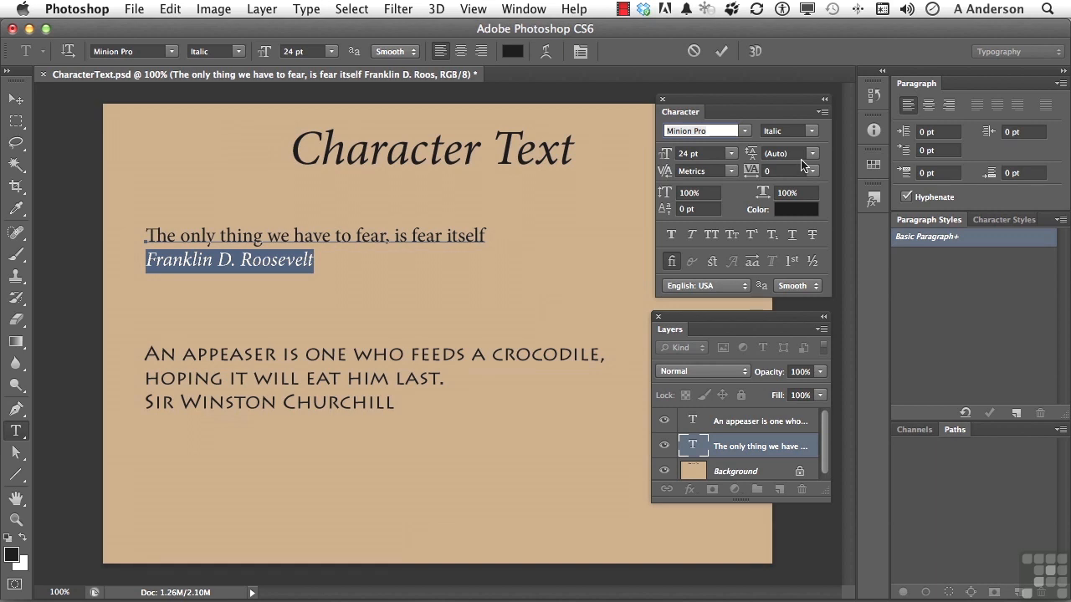
pyautogui.click(731, 154)
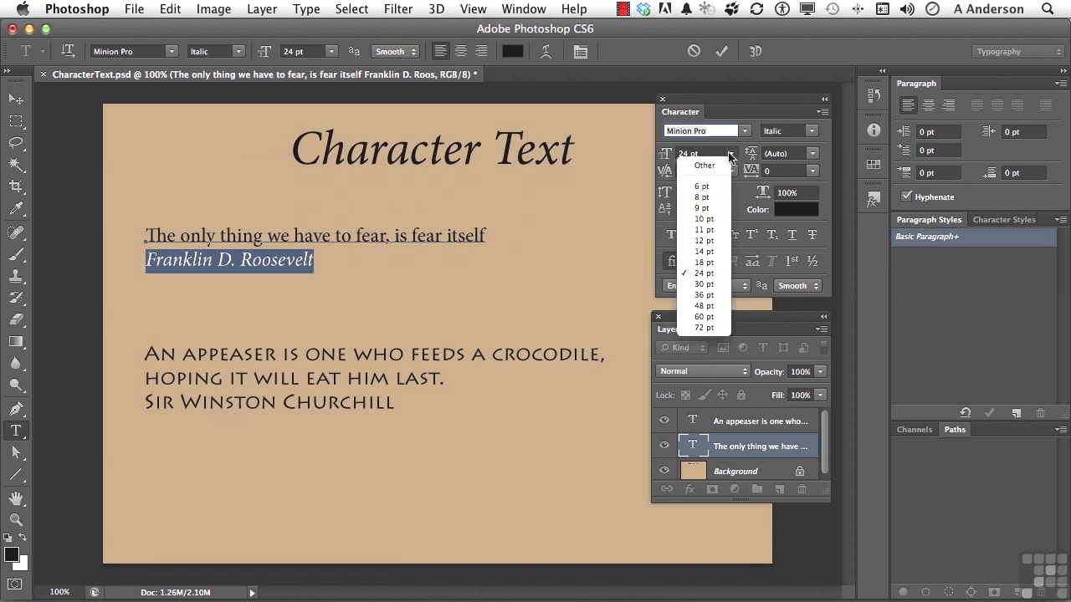
pyautogui.click(705, 262)
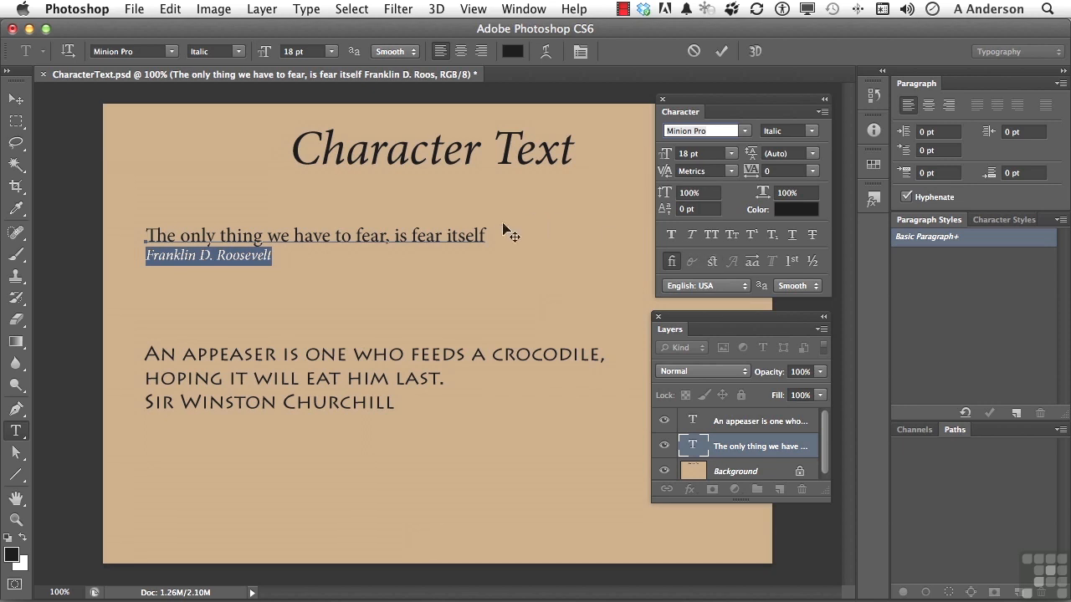
# Try faux bold and faux italic on the first line of the Roosevelt quote, turning each off again.
pyautogui.click(460, 240)
pyautogui.tripleClick(460, 240)
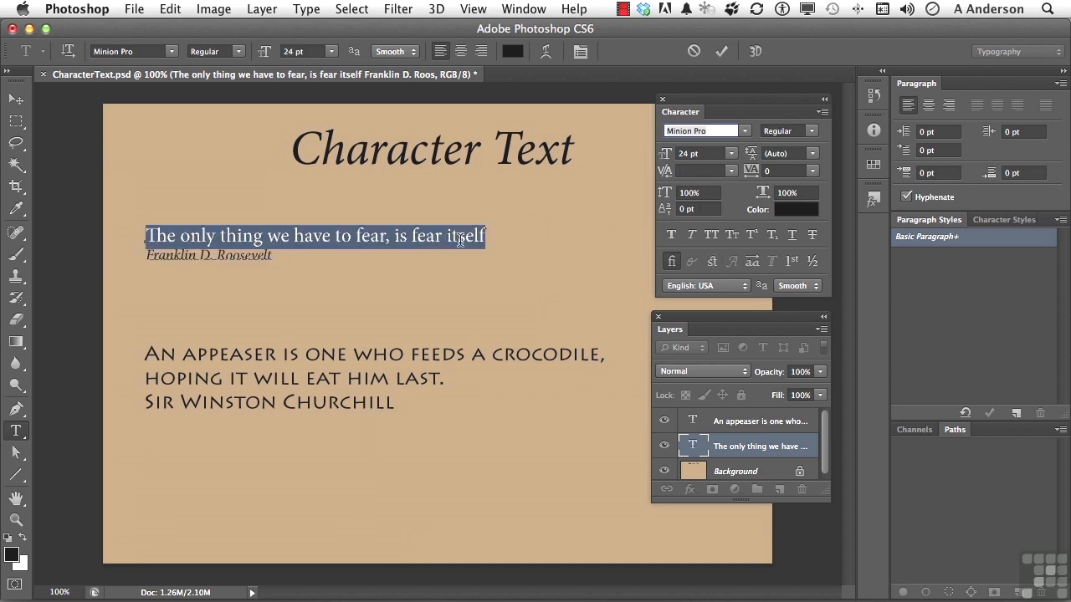
pyautogui.click(814, 131)
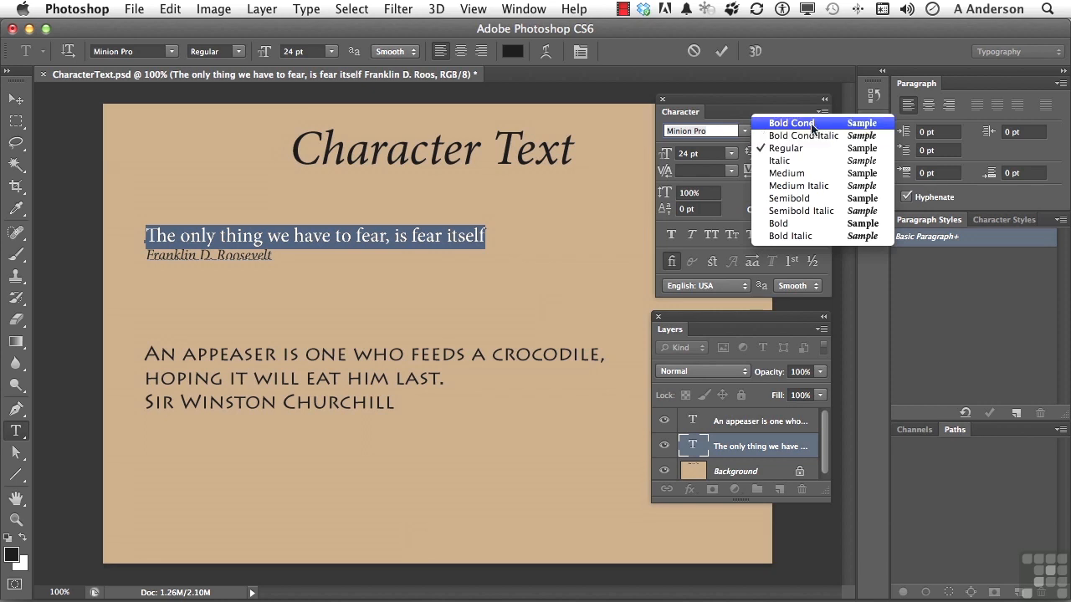
pyautogui.click(794, 112)
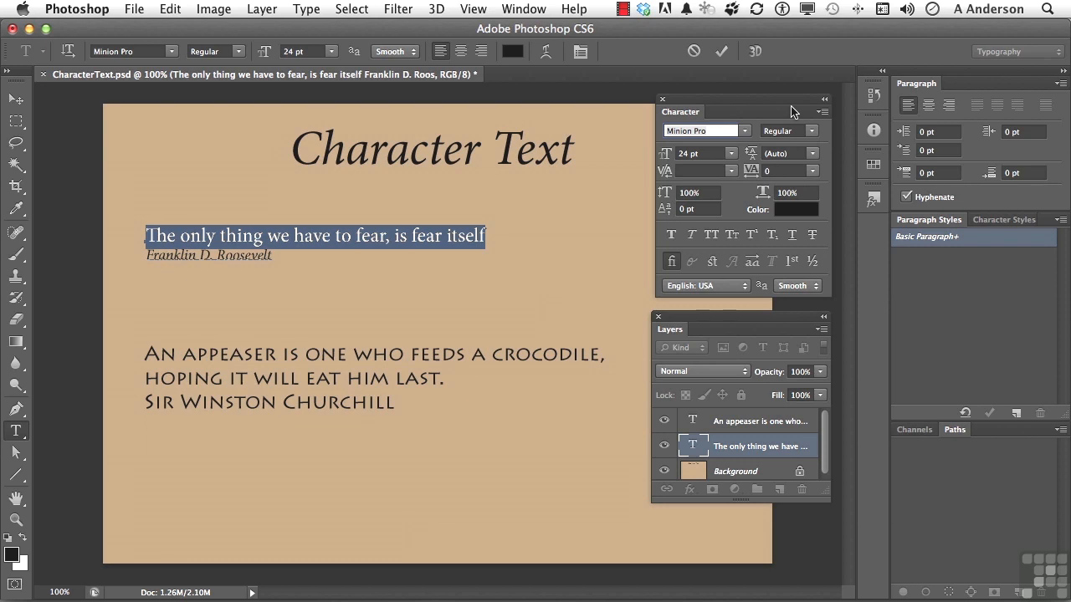
pyautogui.click(668, 237)
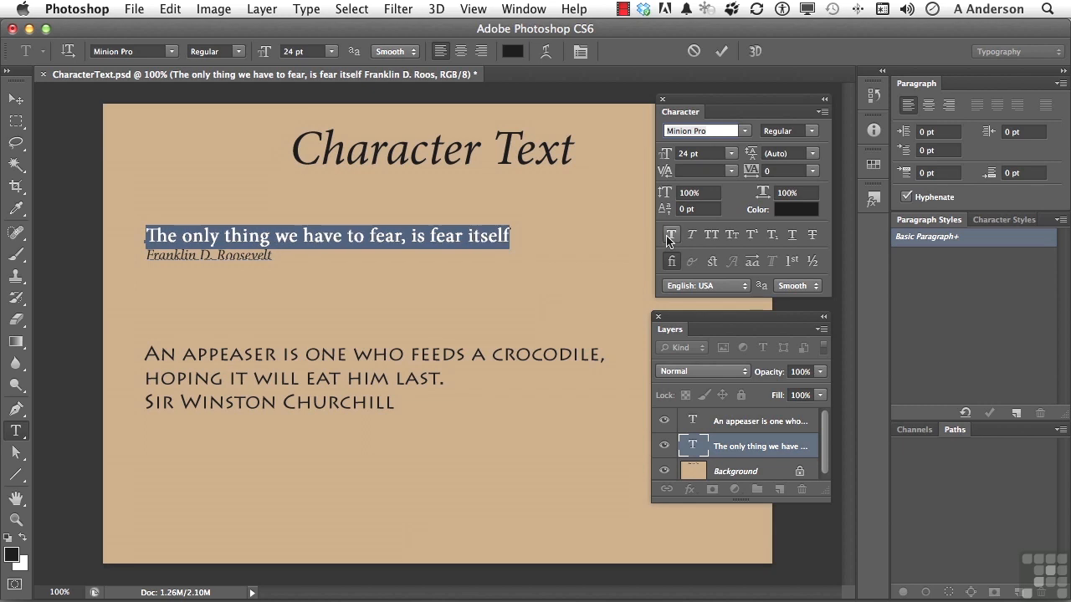
pyautogui.click(669, 237)
pyautogui.click(693, 237)
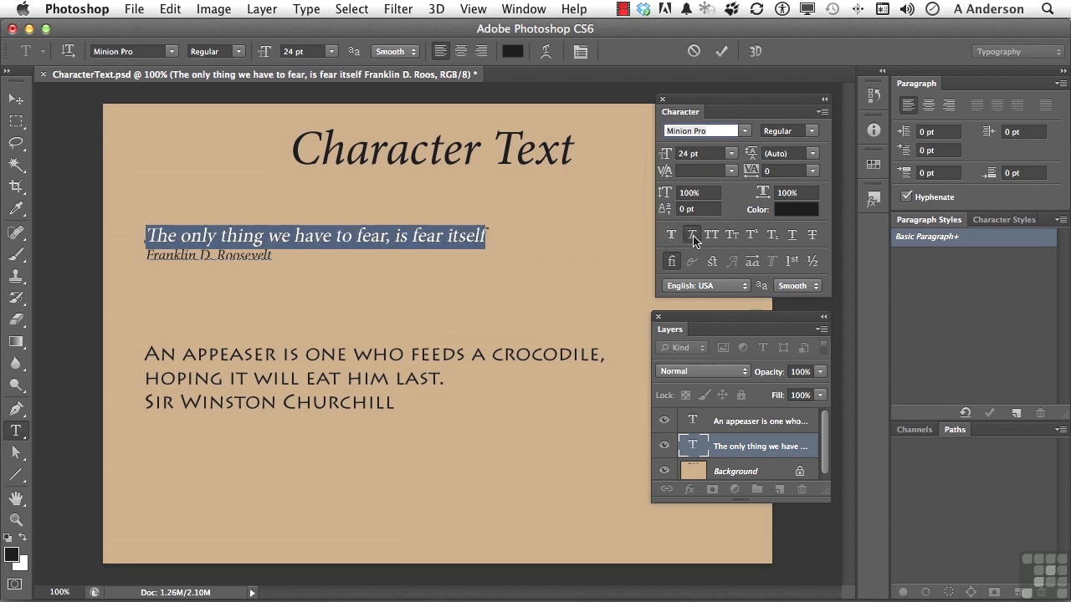
pyautogui.click(693, 238)
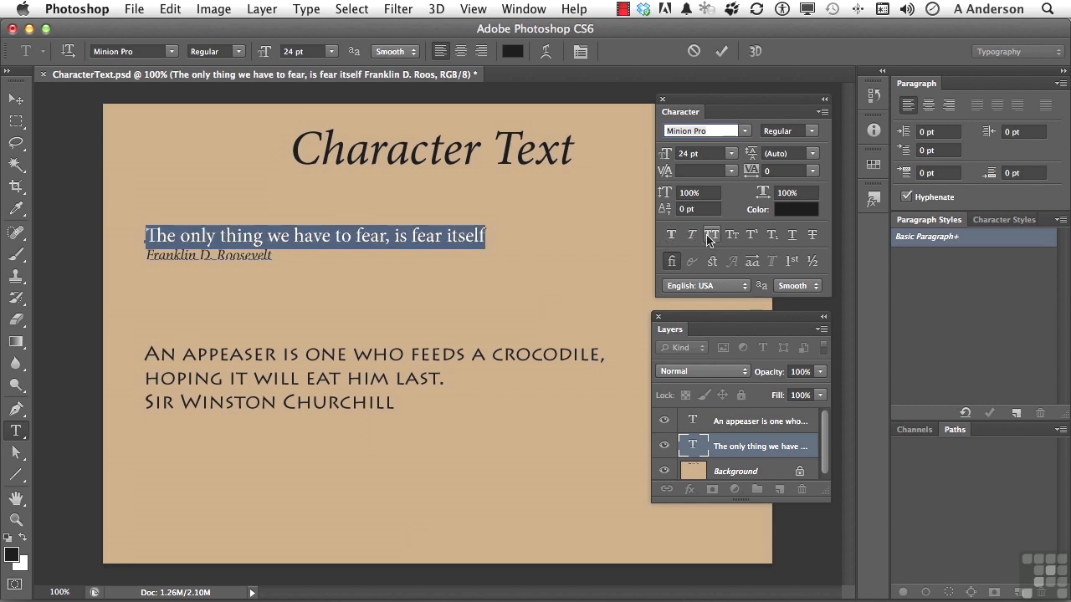
# Try All Caps and Small Caps on the selected quote line, turning each off again.
pyautogui.click(710, 237)
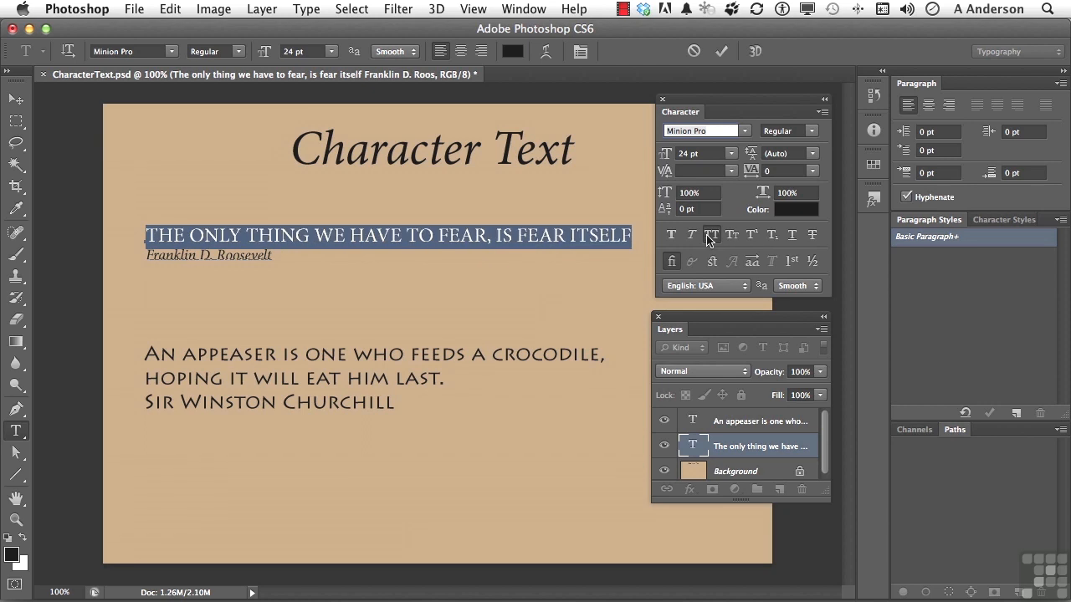
pyautogui.click(709, 237)
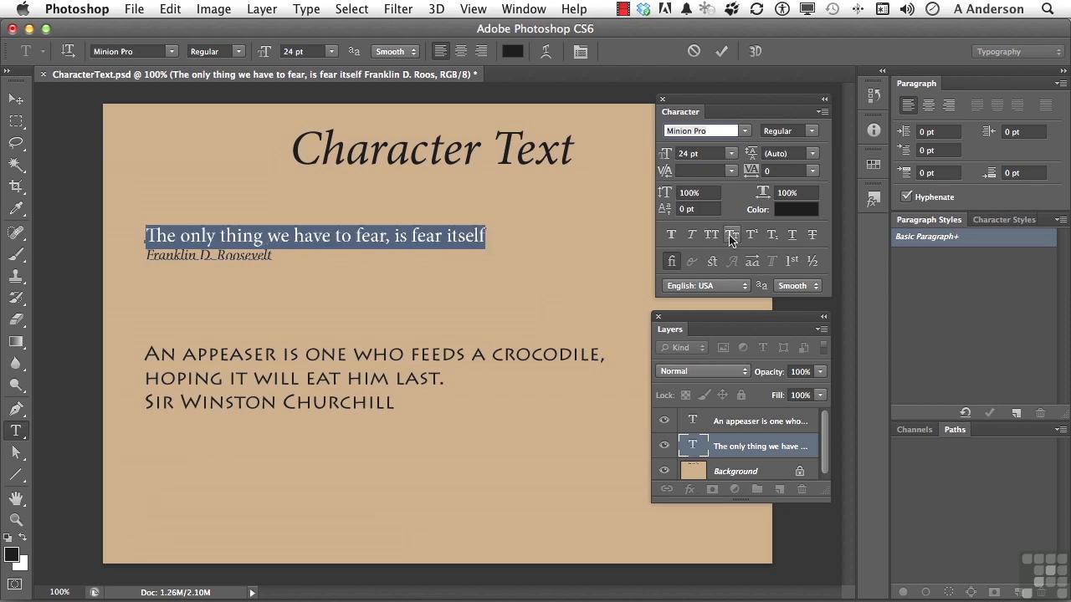
pyautogui.click(731, 236)
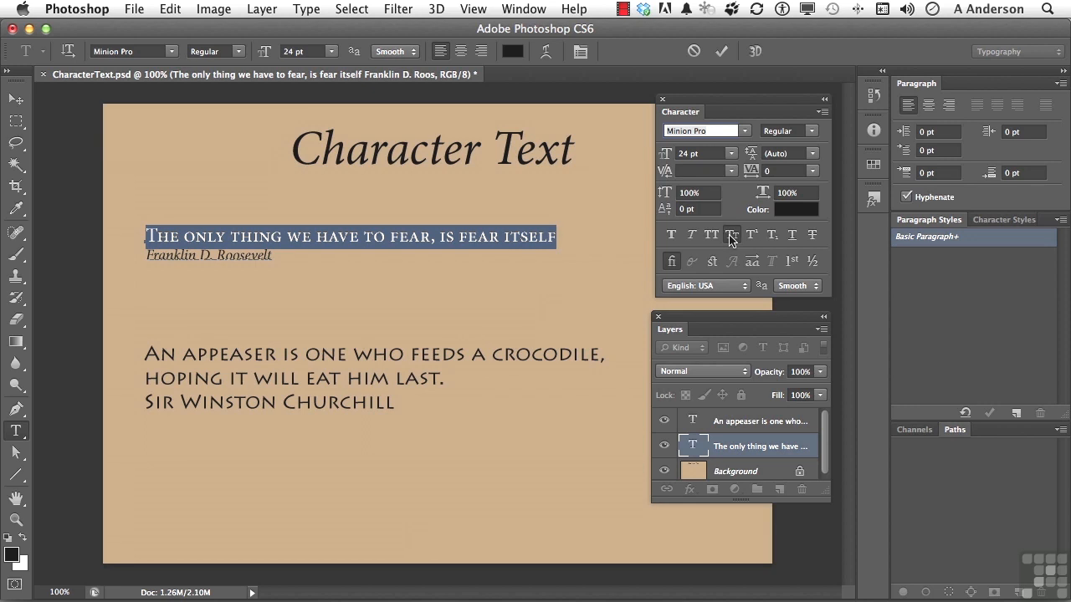
pyautogui.click(730, 237)
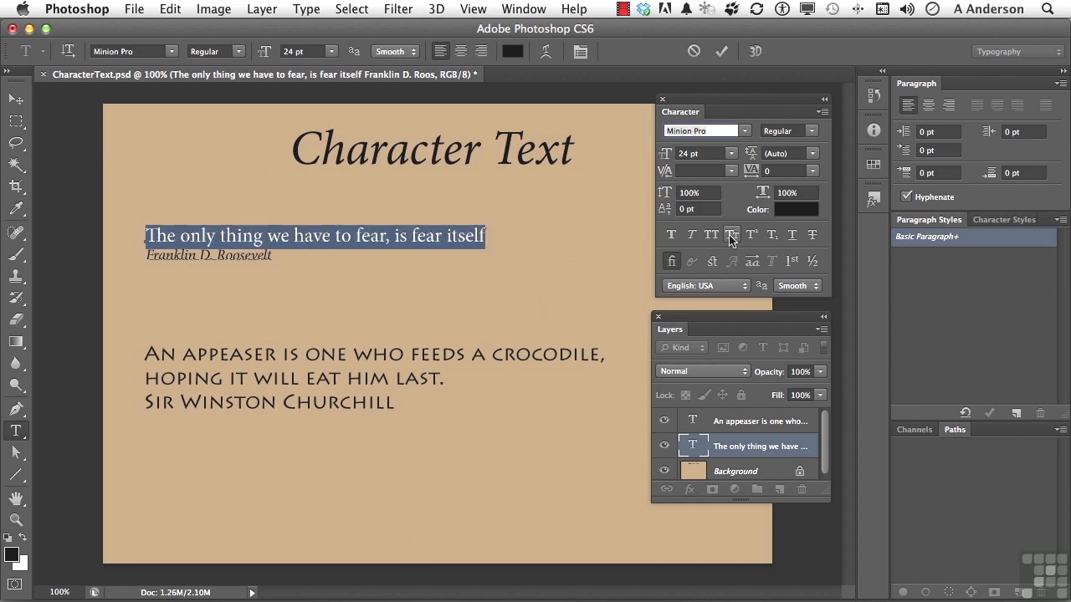
# Try superscript and subscript on the first "fear" in the Roosevelt quote, turning each off again.
pyautogui.doubleClick(364, 243)
pyautogui.click(751, 236)
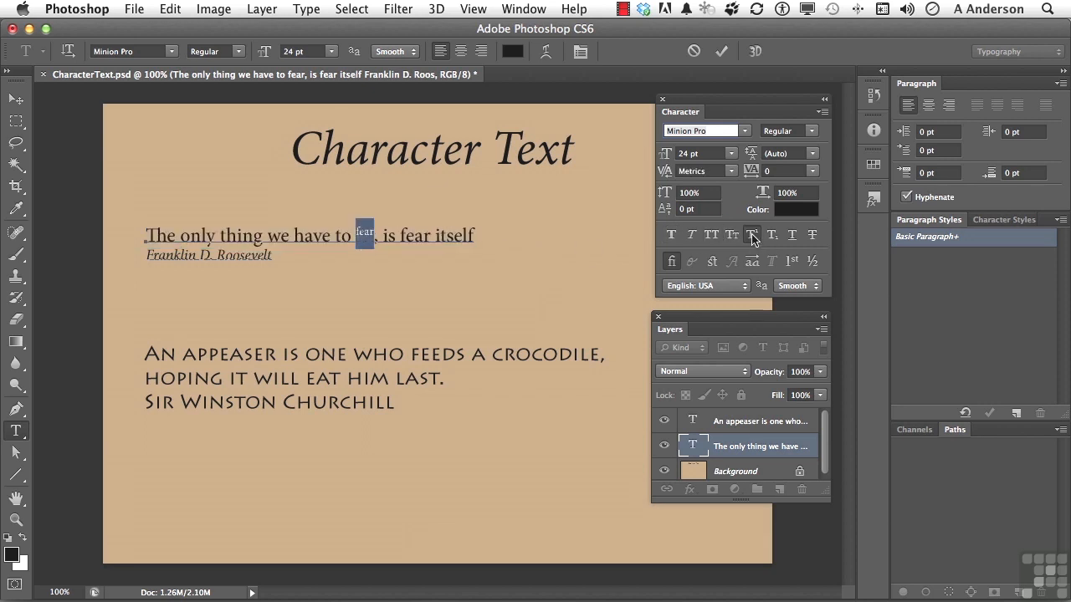
pyautogui.click(751, 236)
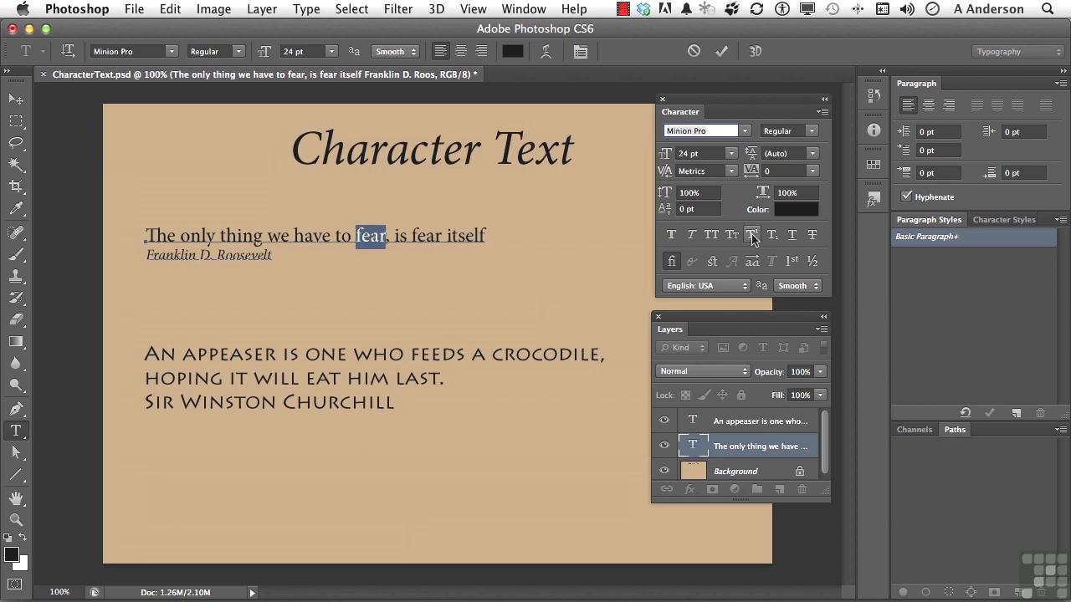
pyautogui.click(772, 237)
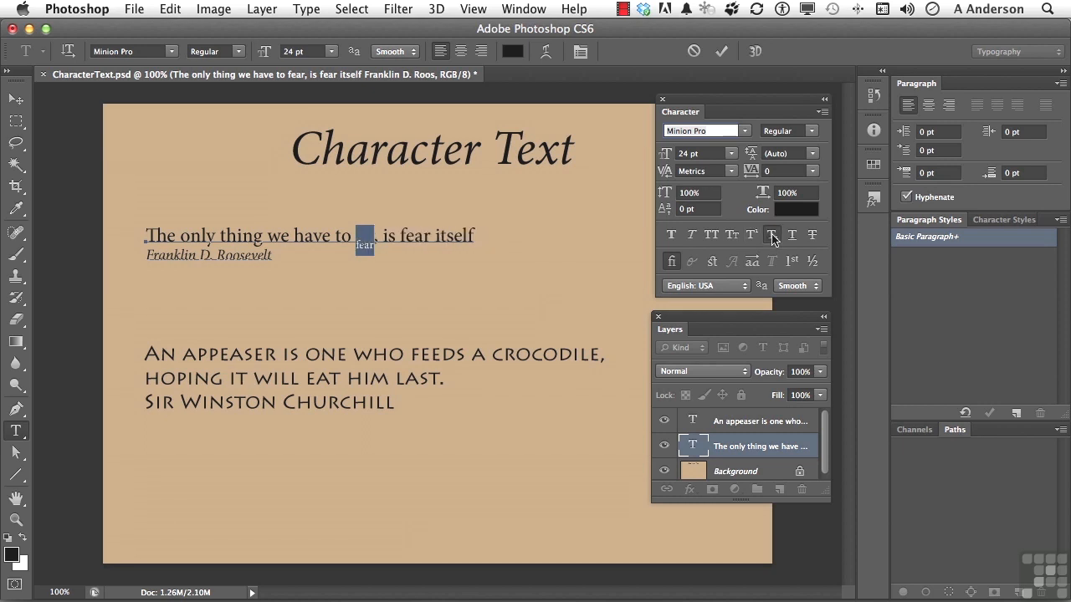
pyautogui.click(772, 236)
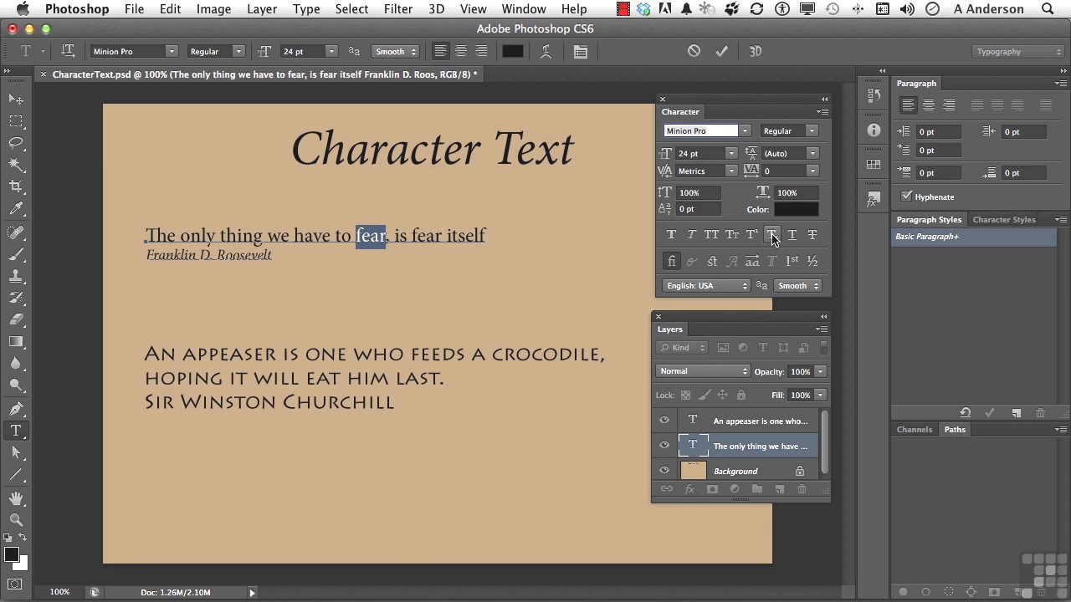
# Try underline and strikethrough on the selected word "fear", turning each off again.
pyautogui.click(791, 236)
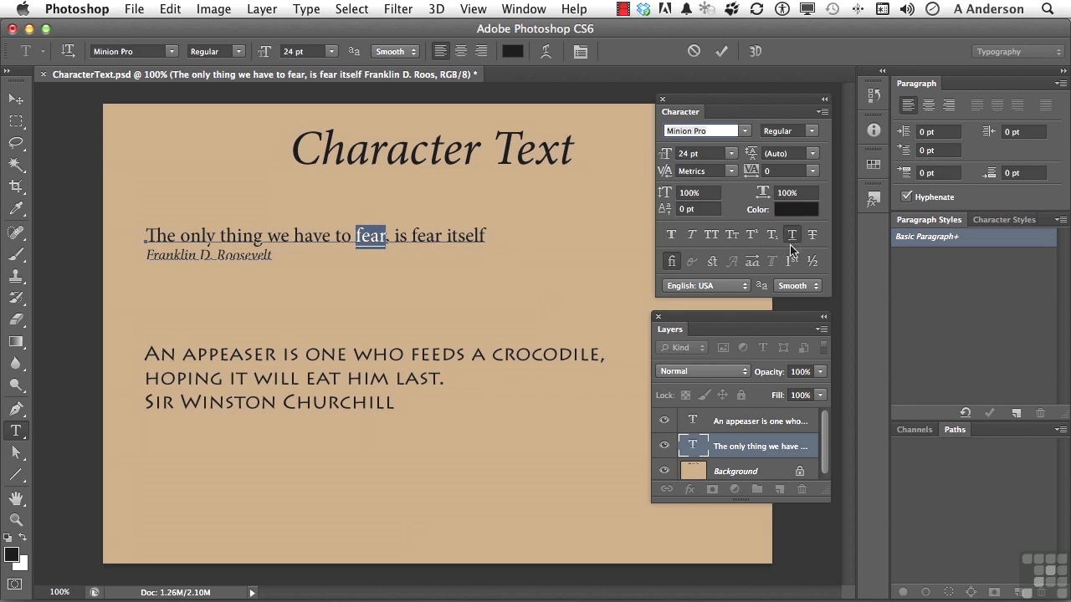
pyautogui.click(791, 236)
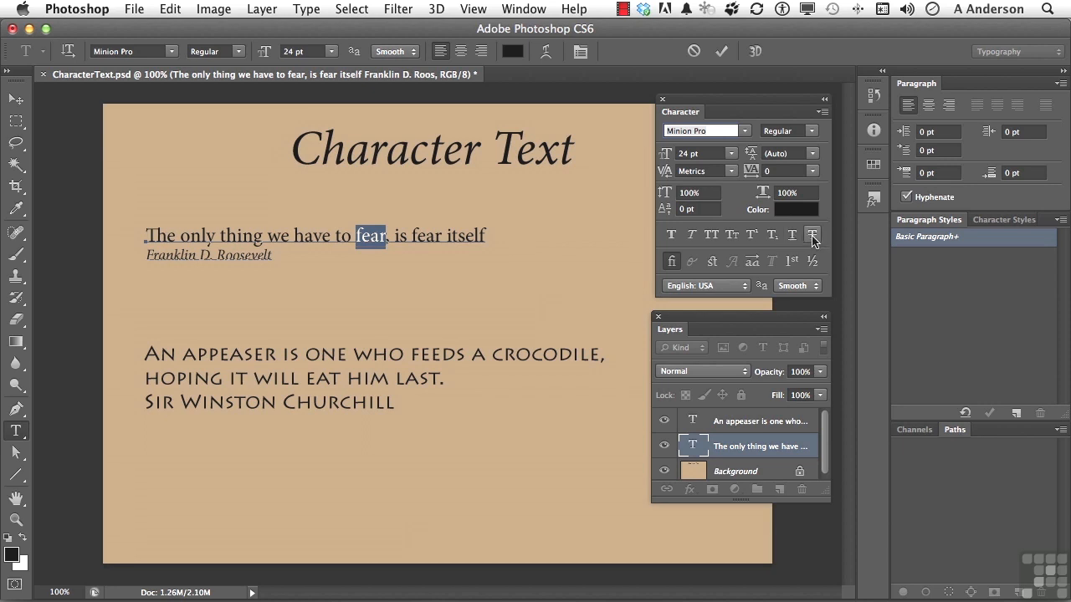
pyautogui.click(812, 238)
pyautogui.click(812, 237)
# Select both lines of the Roosevelt quote, try 24 pt leading, and settle on 30 pt leading.
pyautogui.doubleClick(380, 241)
pyautogui.click(380, 241)
pyautogui.click(381, 241)
pyautogui.tripleClick(381, 241)
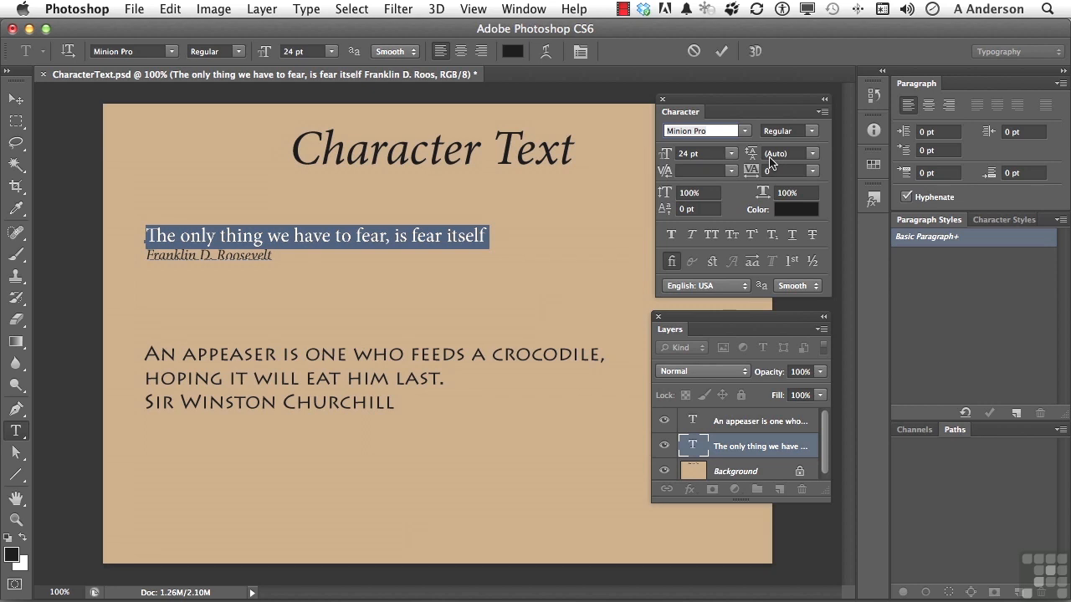
pyautogui.click(276, 256)
pyautogui.press('super+a')
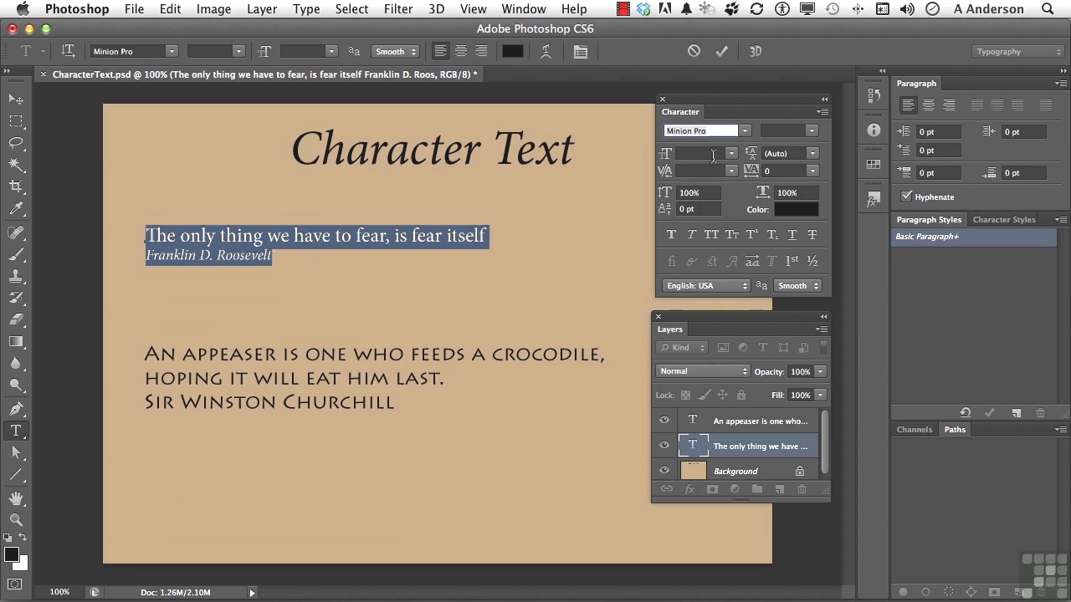
pyautogui.click(413, 238)
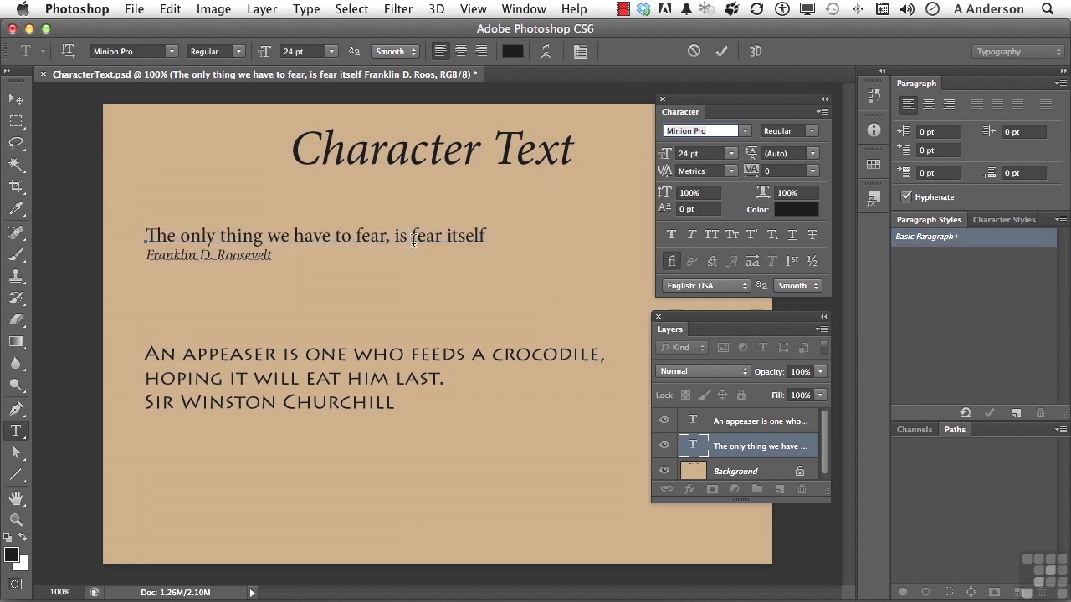
pyautogui.press('super+a')
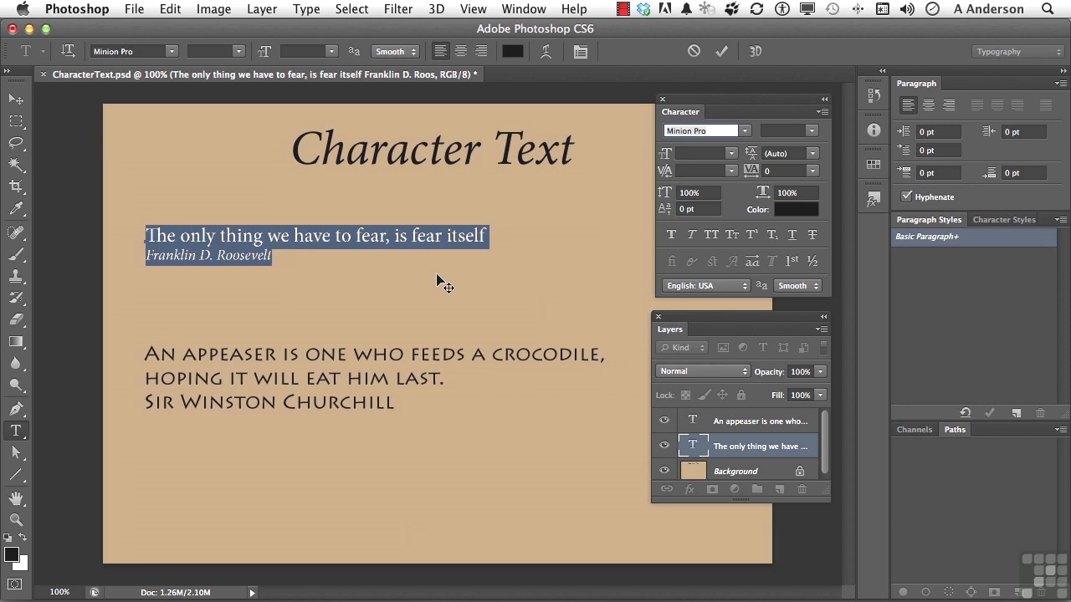
pyautogui.click(812, 154)
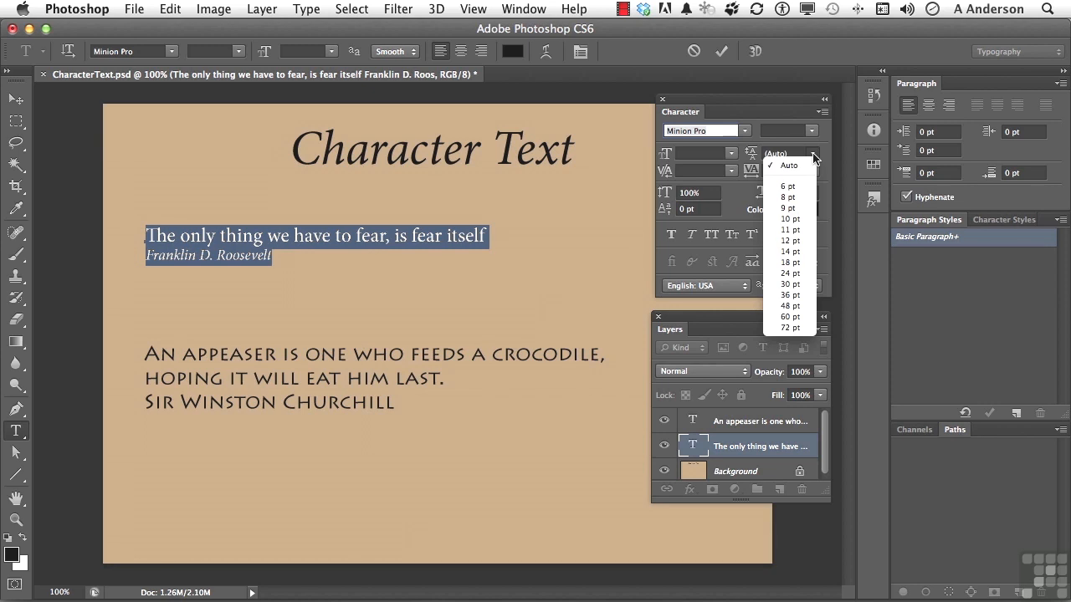
pyautogui.click(797, 275)
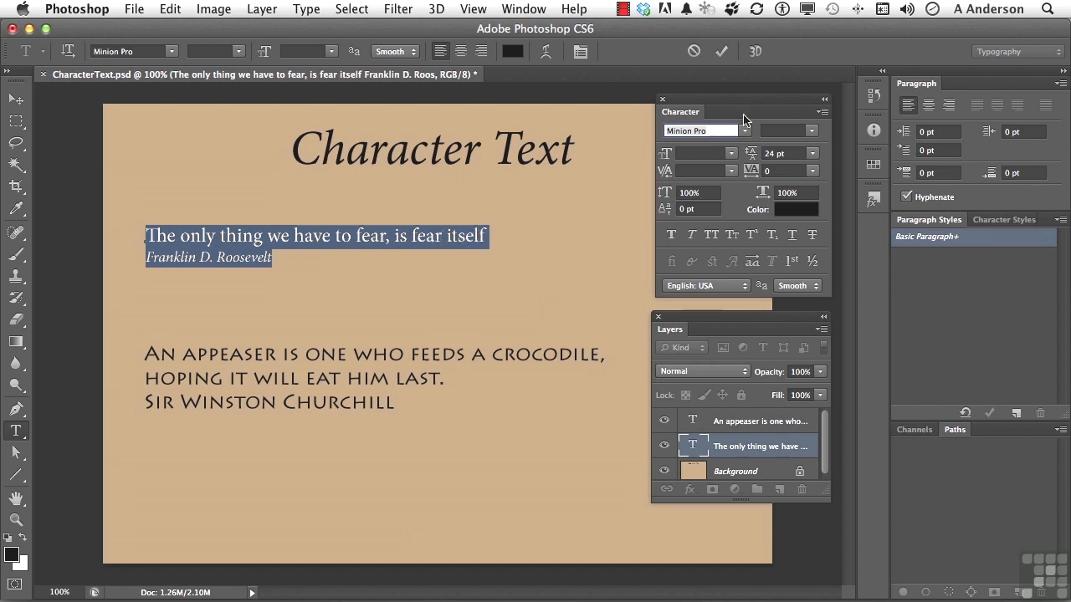
pyautogui.click(810, 153)
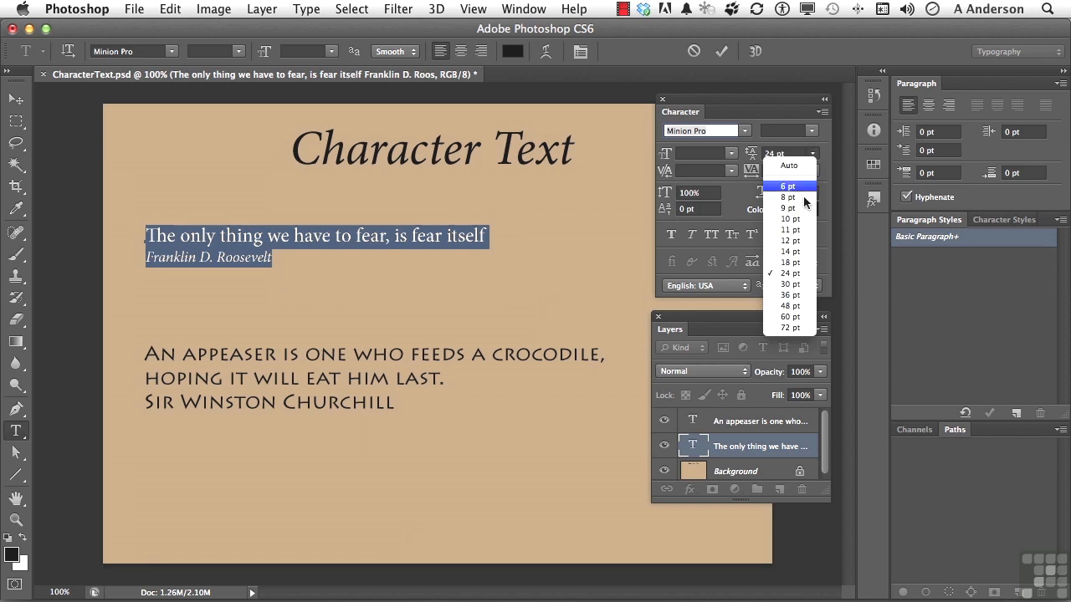
pyautogui.click(795, 283)
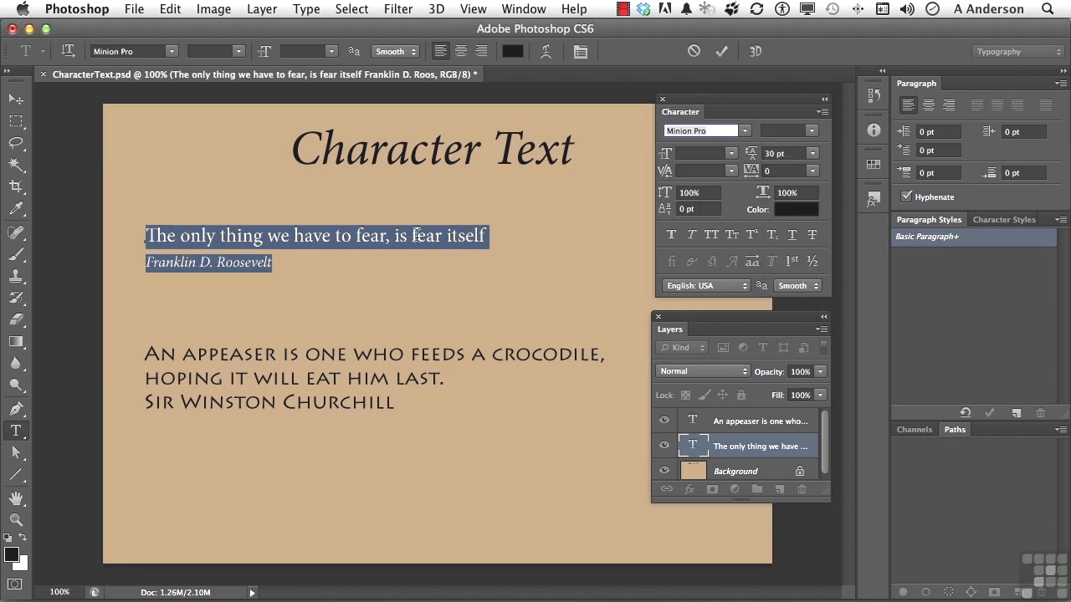
# Compare the first line of the Roosevelt quote with and without Standard Ligatures, leaving the ligatures off.
pyautogui.click(416, 235)
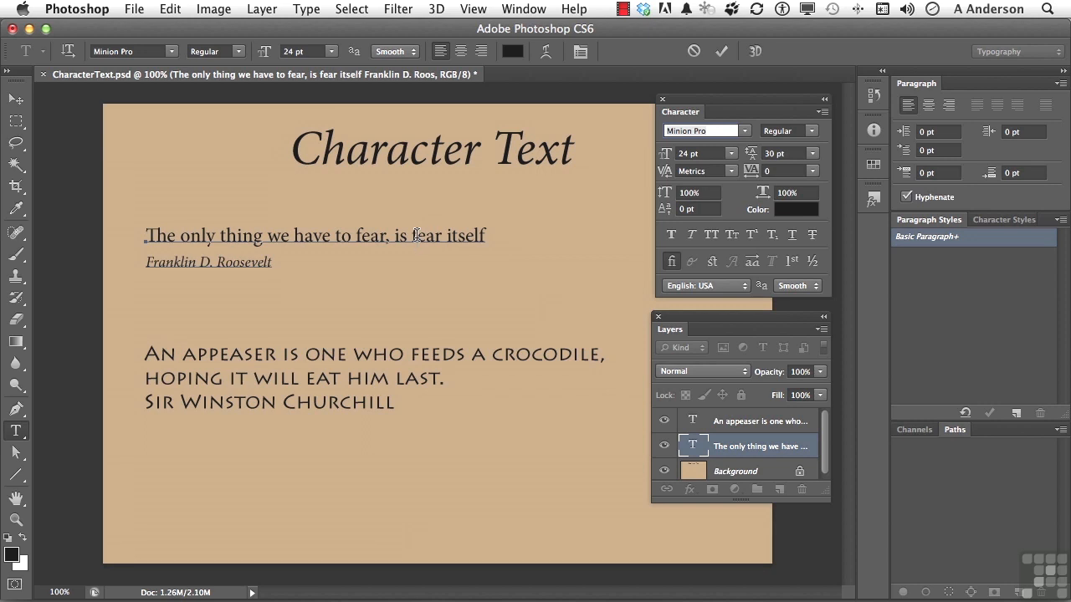
pyautogui.doubleClick(416, 235)
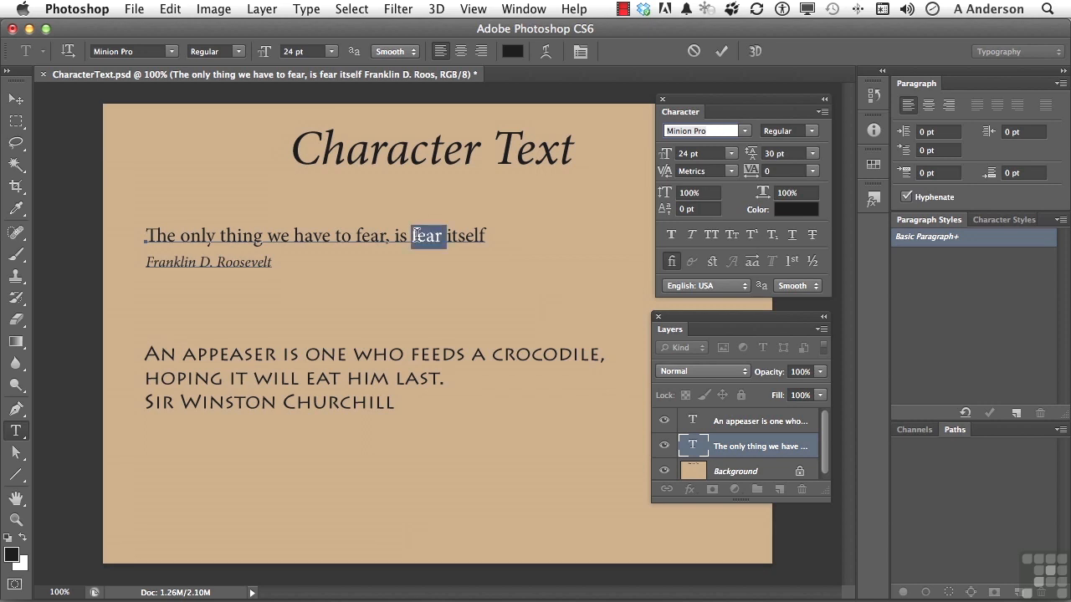
pyautogui.tripleClick(415, 235)
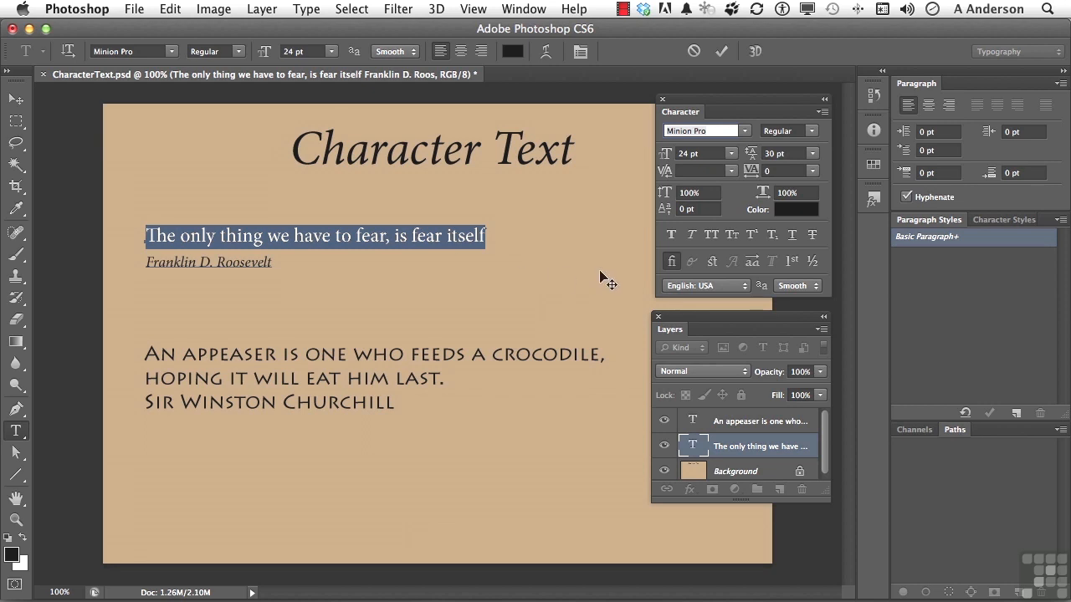
pyautogui.click(671, 263)
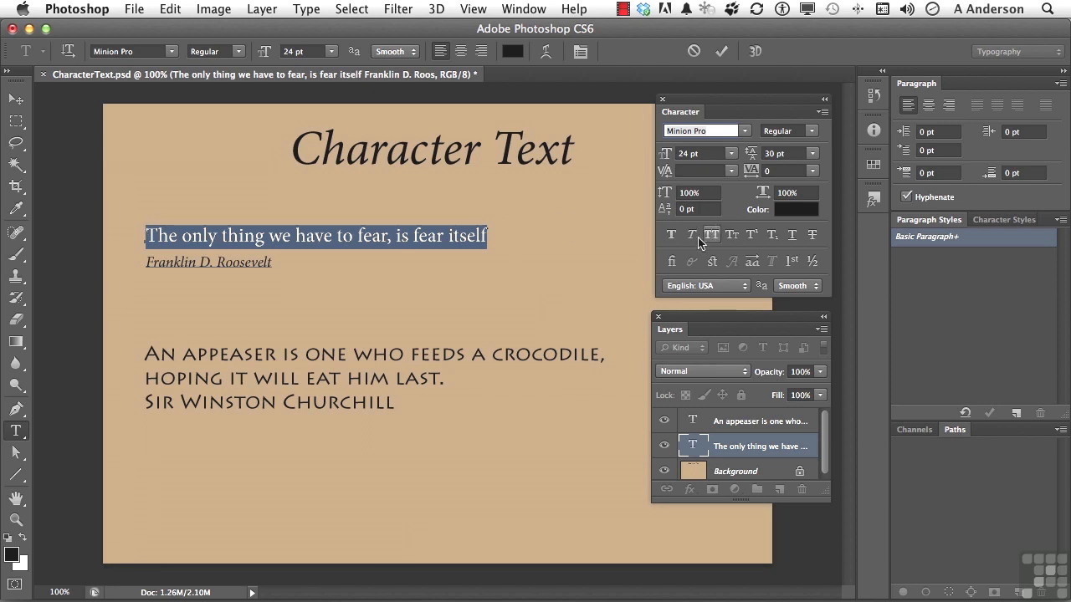
pyautogui.click(672, 262)
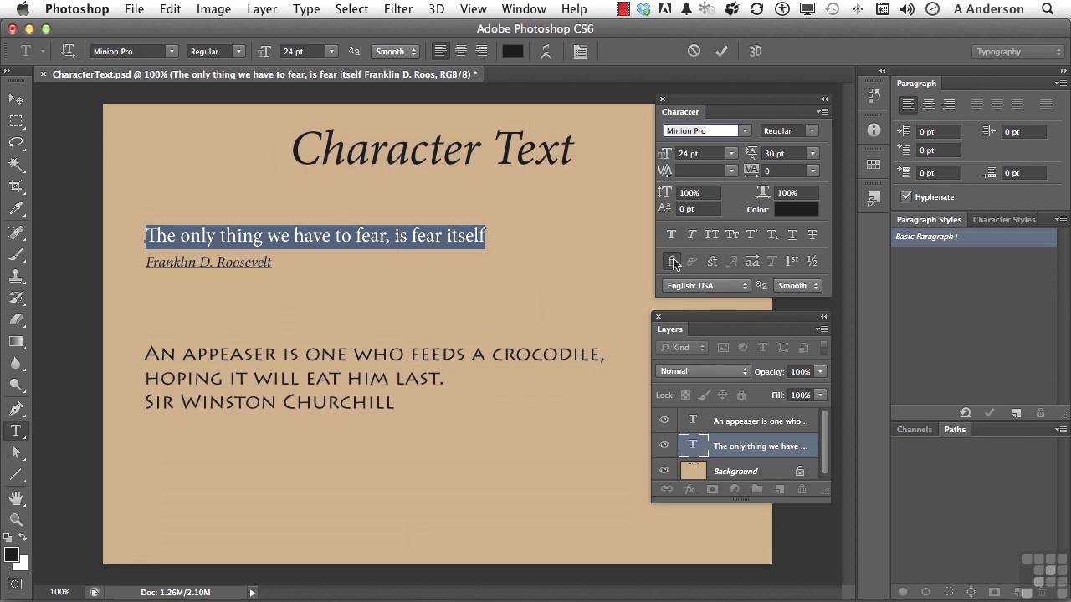
pyautogui.click(672, 262)
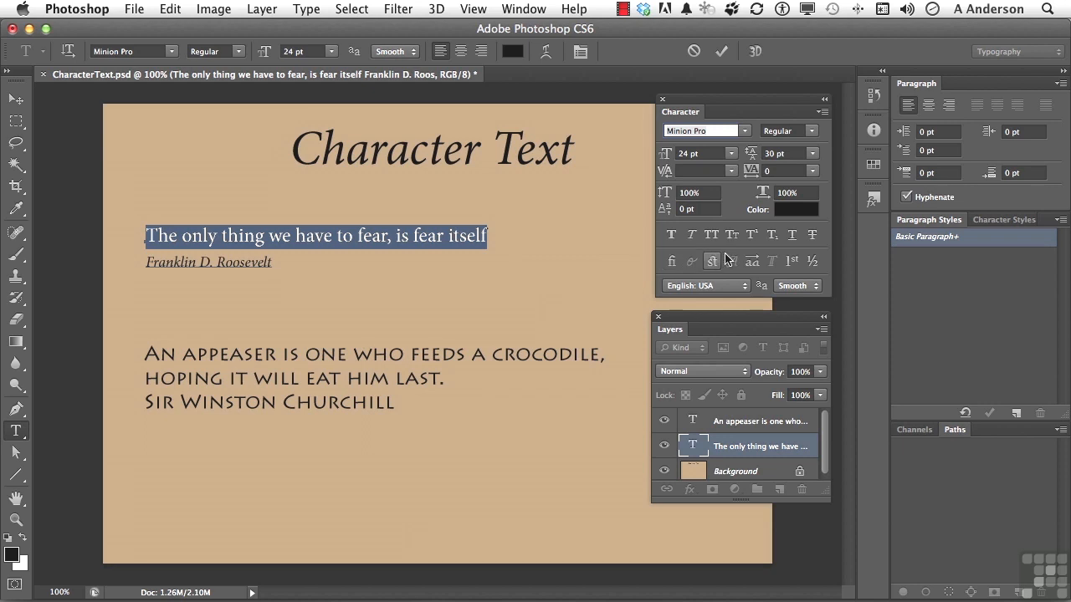
# Try Ordinals on the first line of the Roosevelt quote, turning the option off again.
pyautogui.click(792, 262)
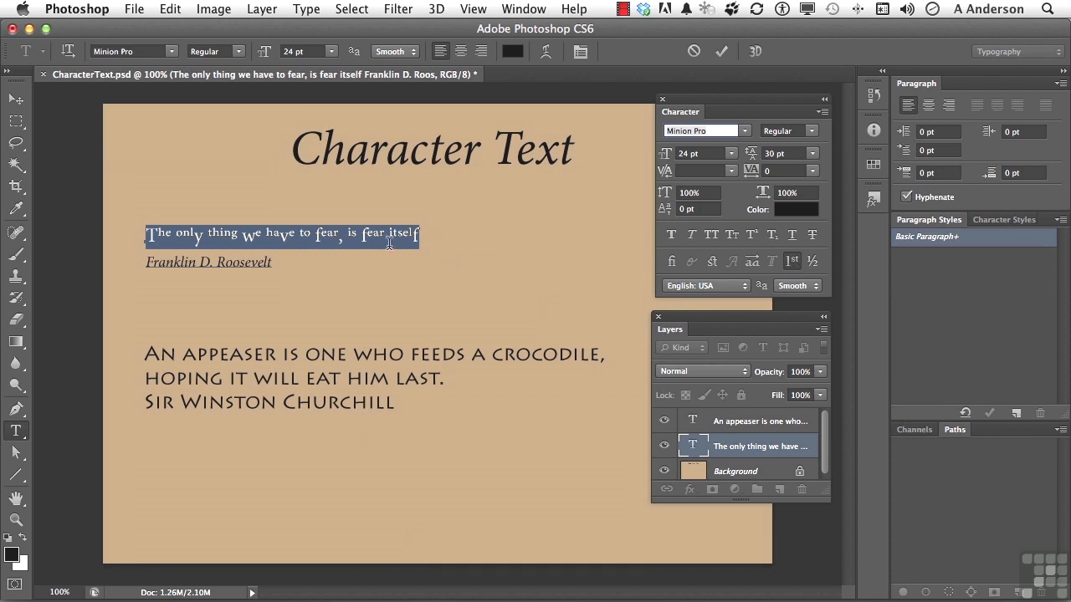
pyautogui.click(389, 243)
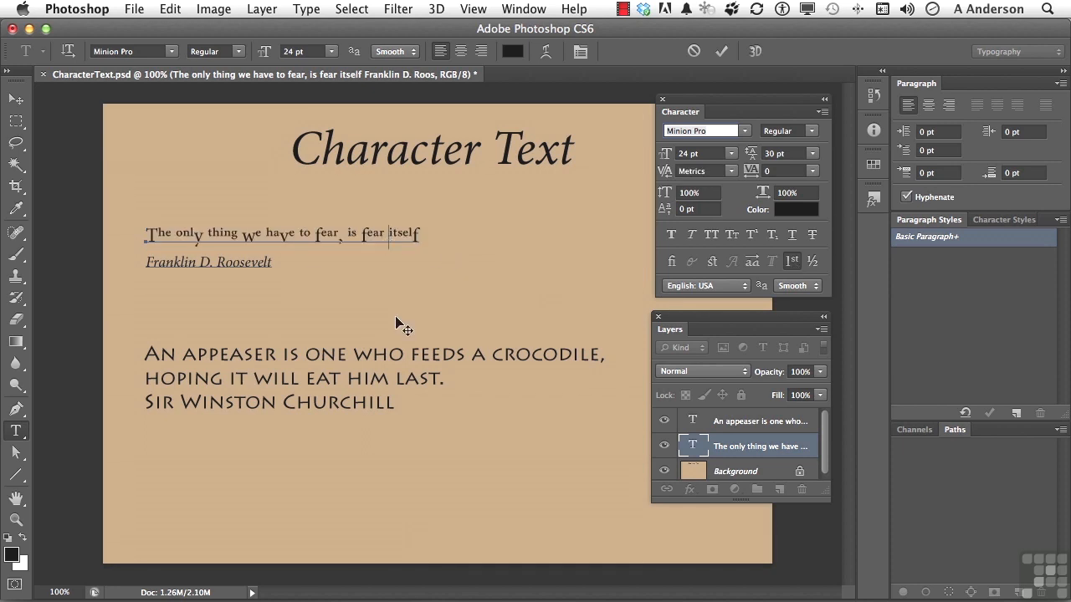
pyautogui.tripleClick(379, 238)
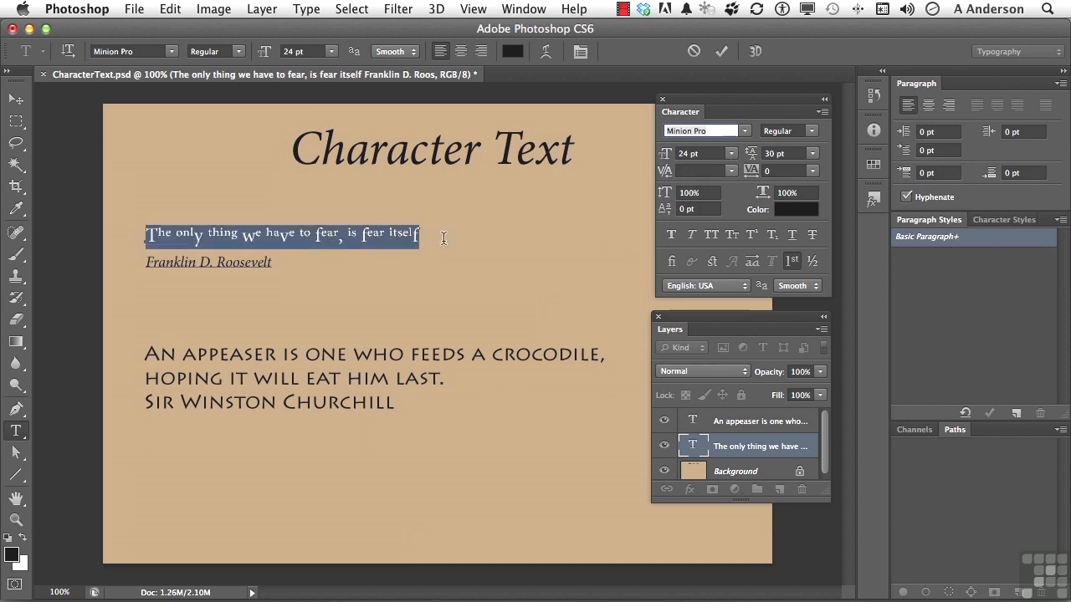
pyautogui.click(791, 261)
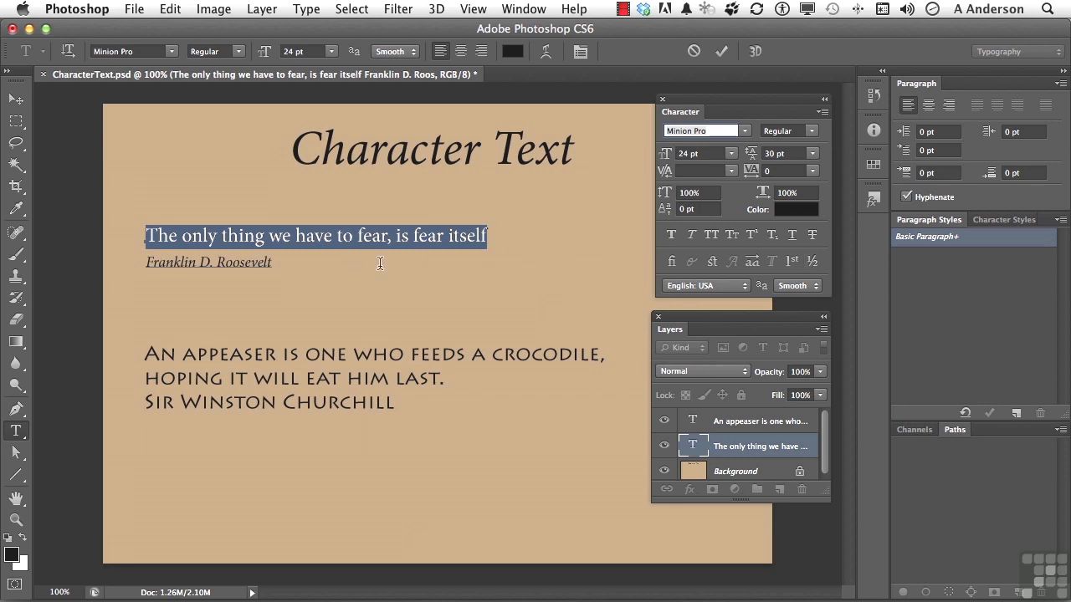
# Add "1/4" after "itself" in the Roosevelt quote, try Fractions on it, and delete the added text.
pyautogui.click(499, 234)
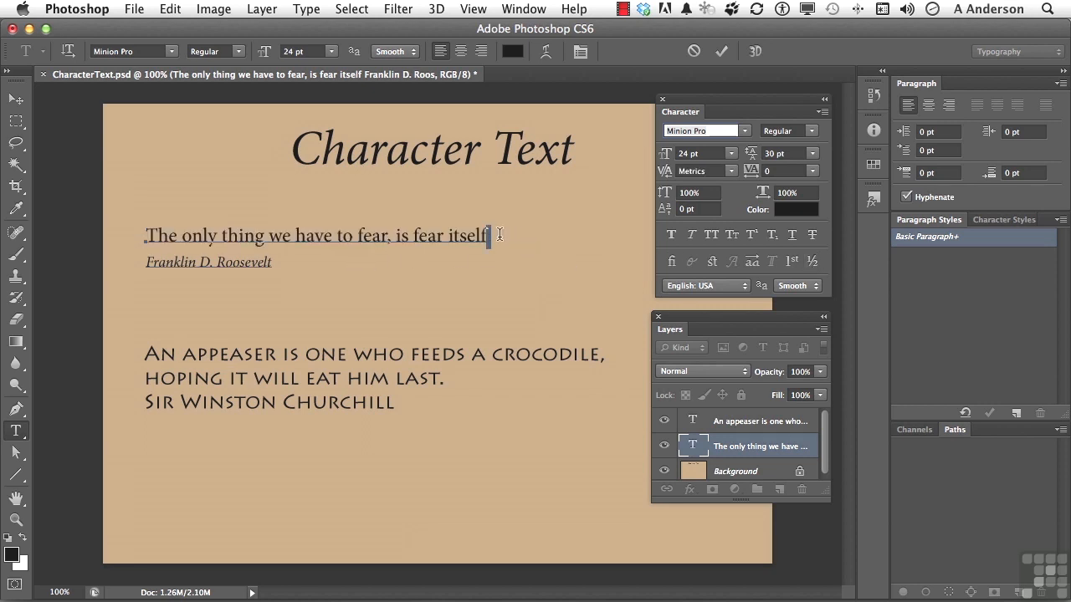
pyautogui.write('1/4')
pyautogui.moveTo(499, 235); pyautogui.dragTo(531, 235)
pyautogui.click(812, 262)
pyautogui.click(810, 262)
pyautogui.press('BackSpace')
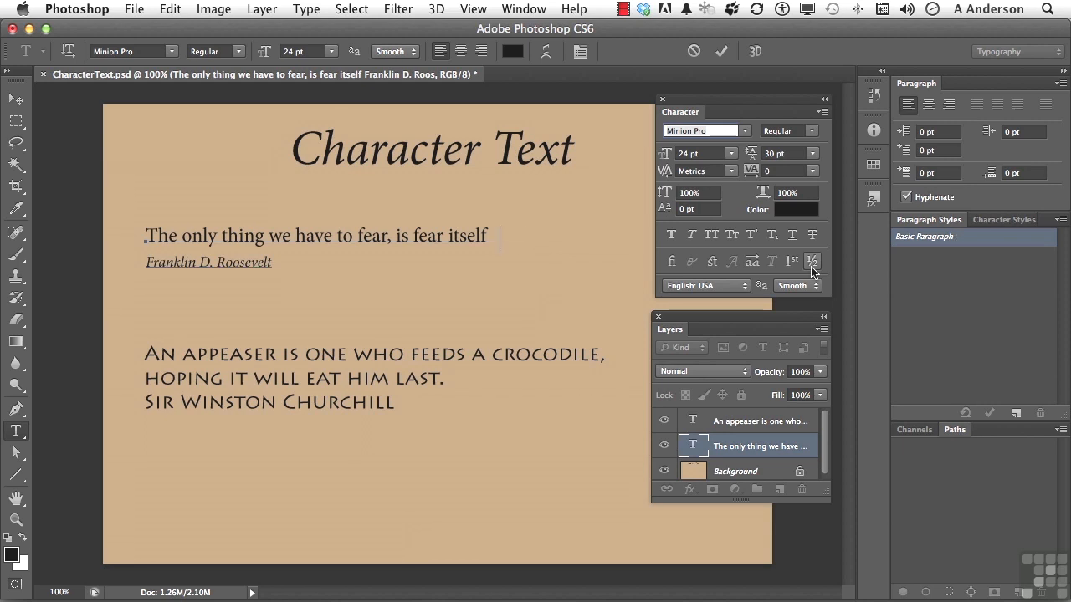